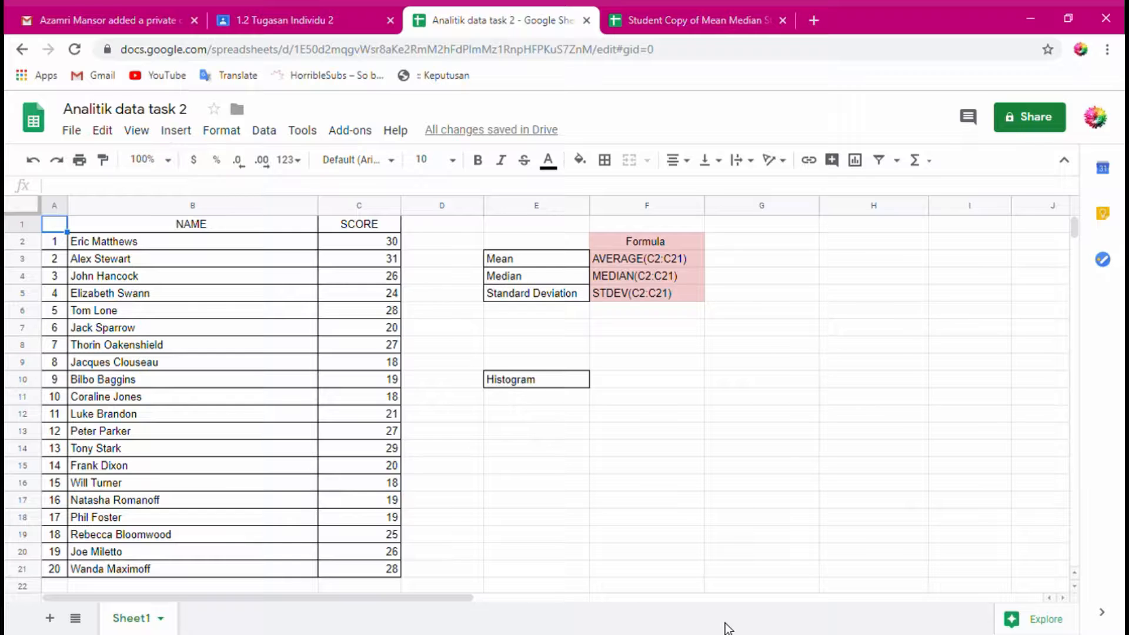
Calculate the mean of the scores in G3 with the formula =AVERAGE(C2:C21).
click(642, 264)
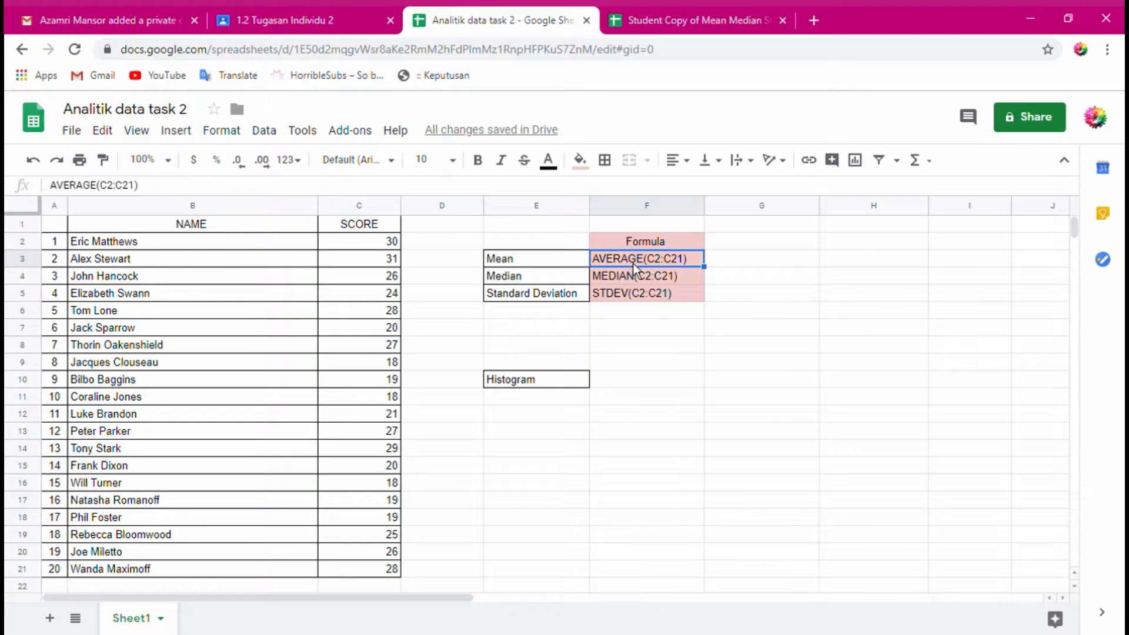
click(630, 226)
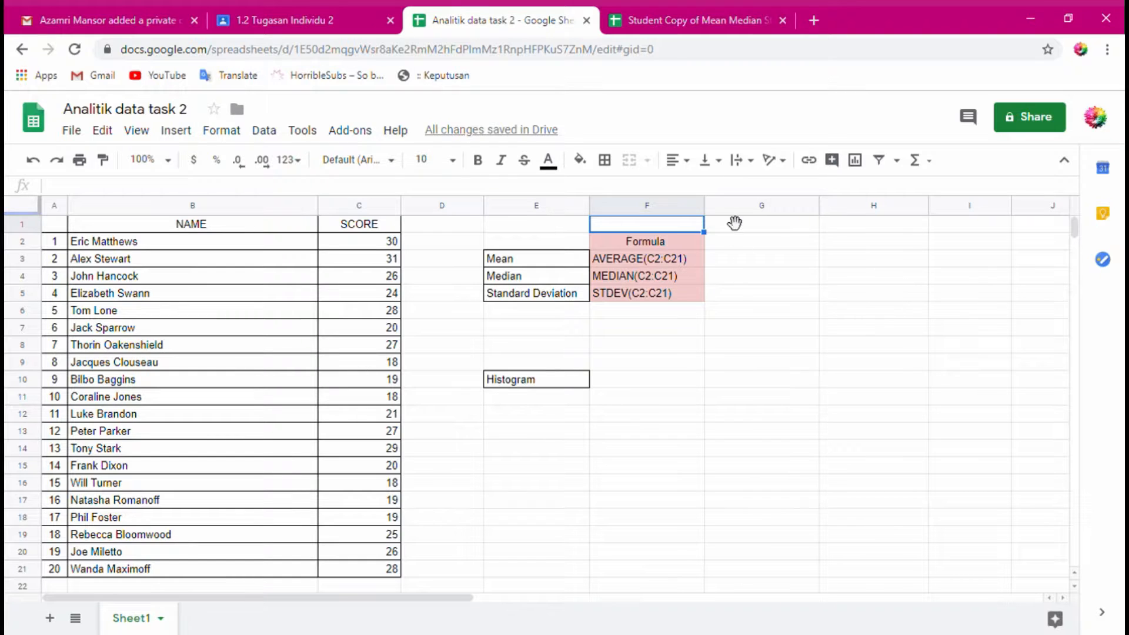
click(780, 267)
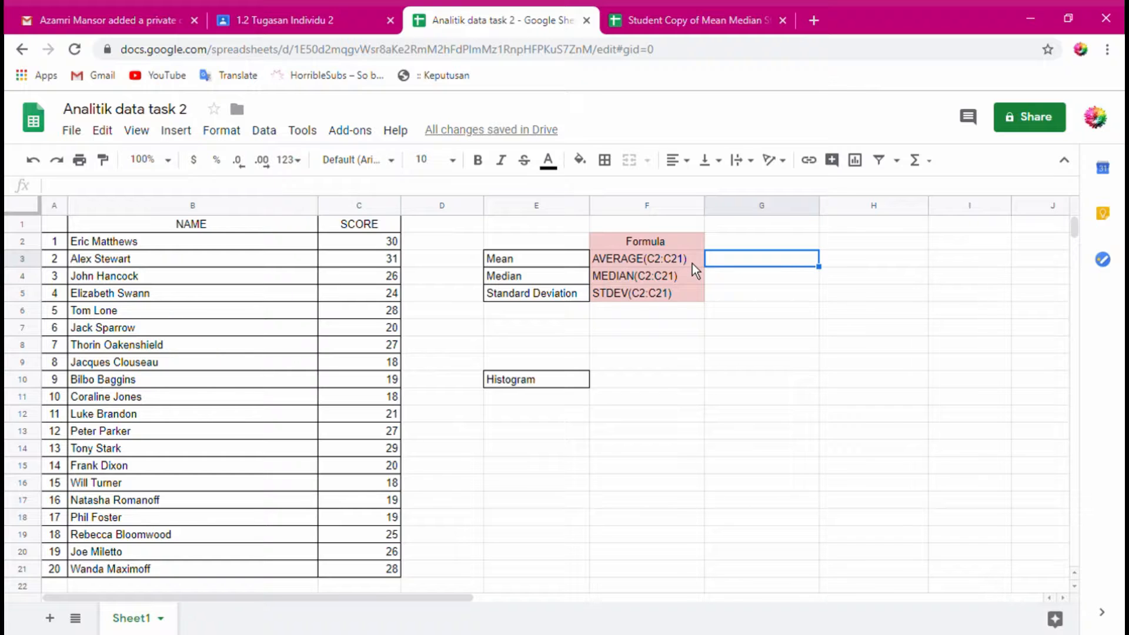
text(=)
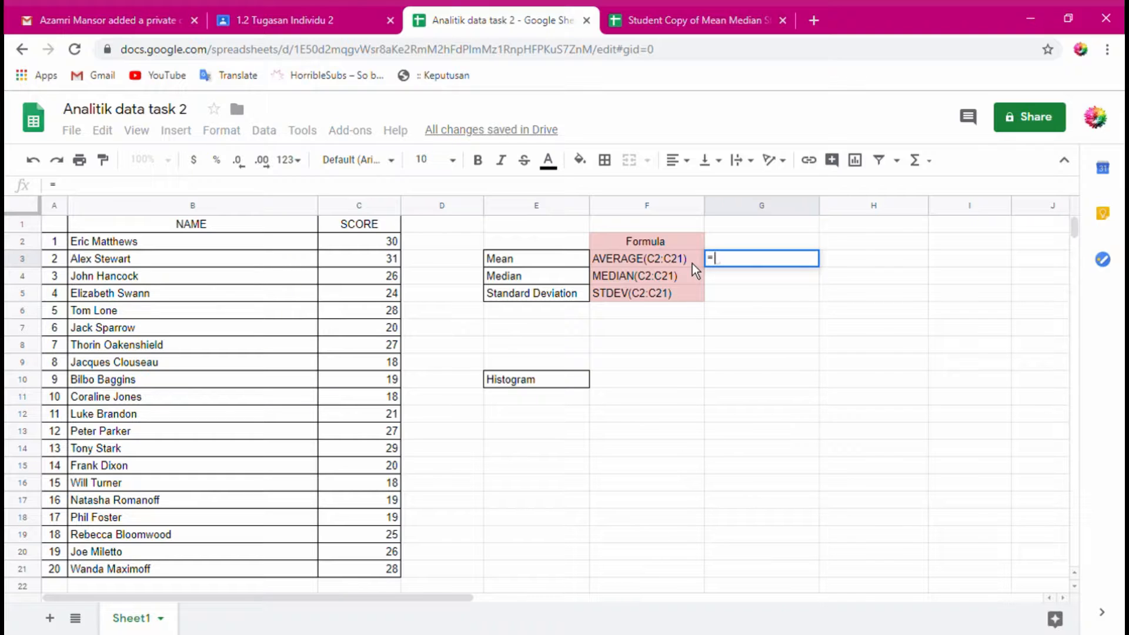
text(AVERA)
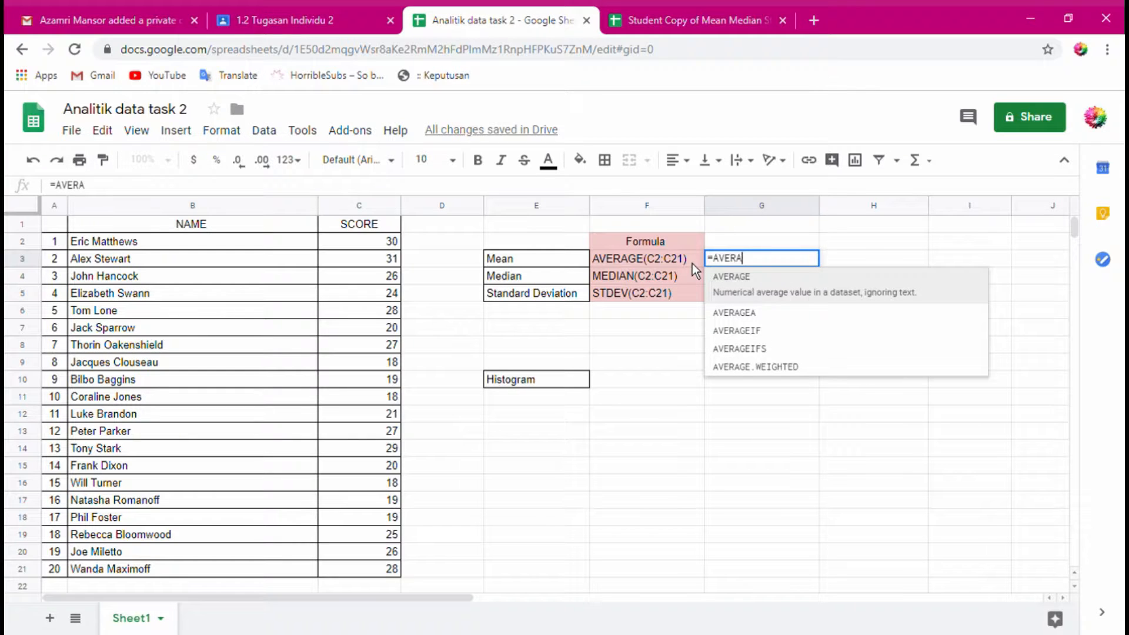
click(756, 285)
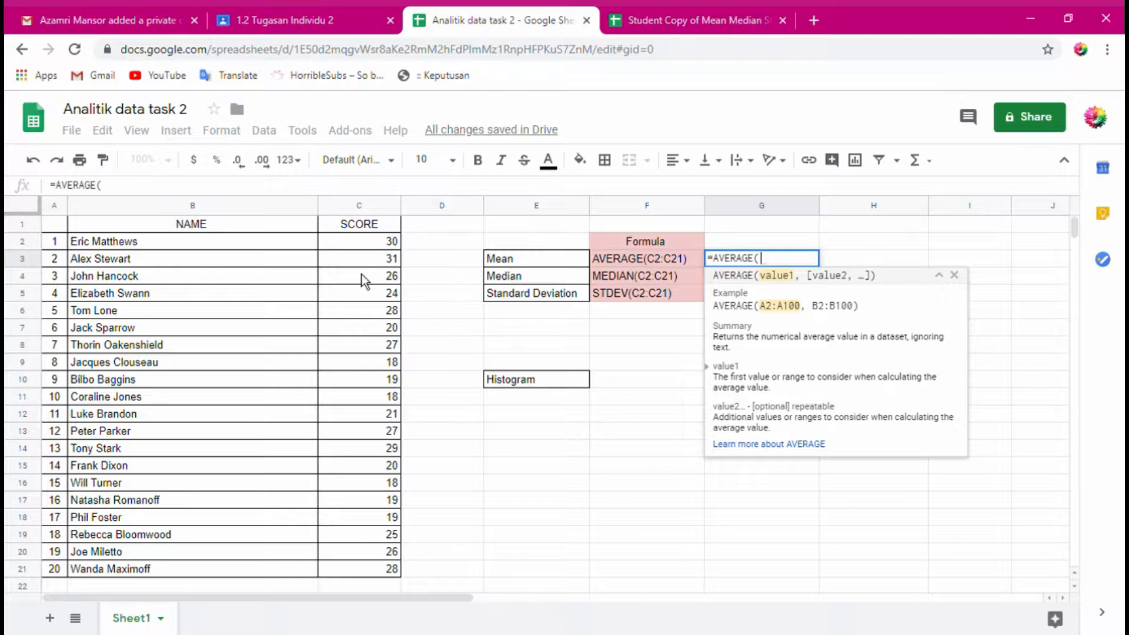
click(333, 243)
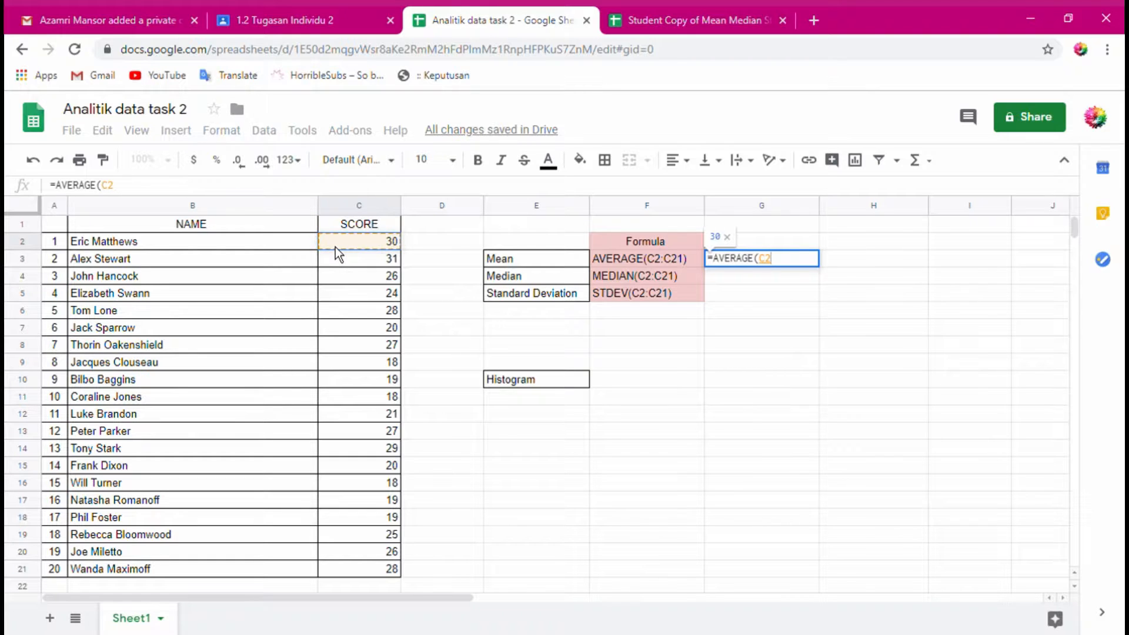
drag(337, 254, 393, 578)
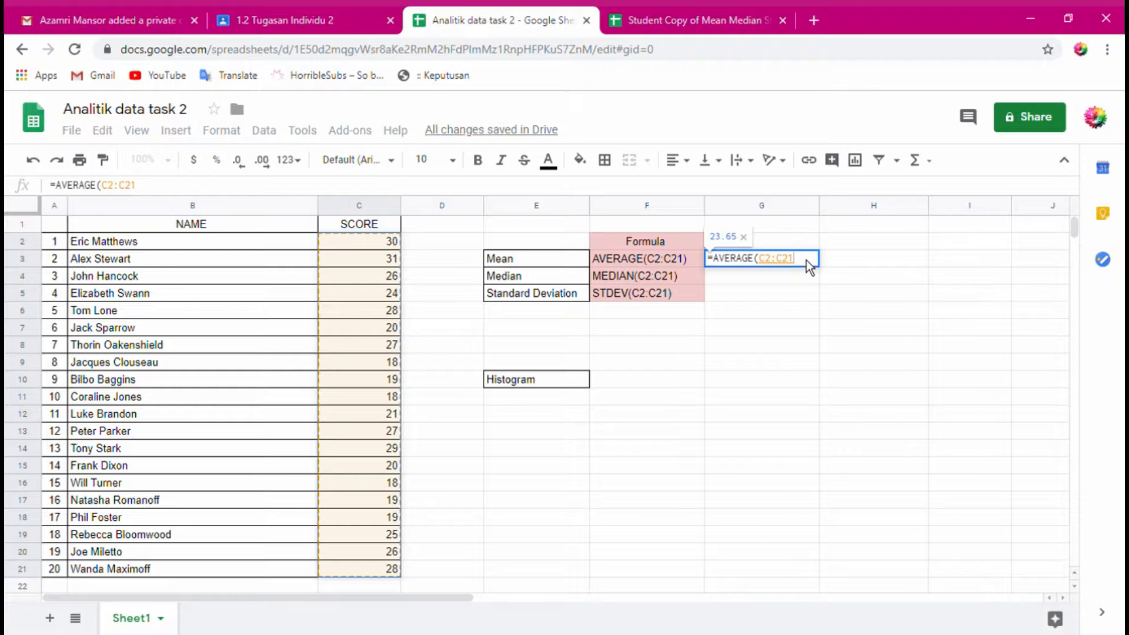
text())
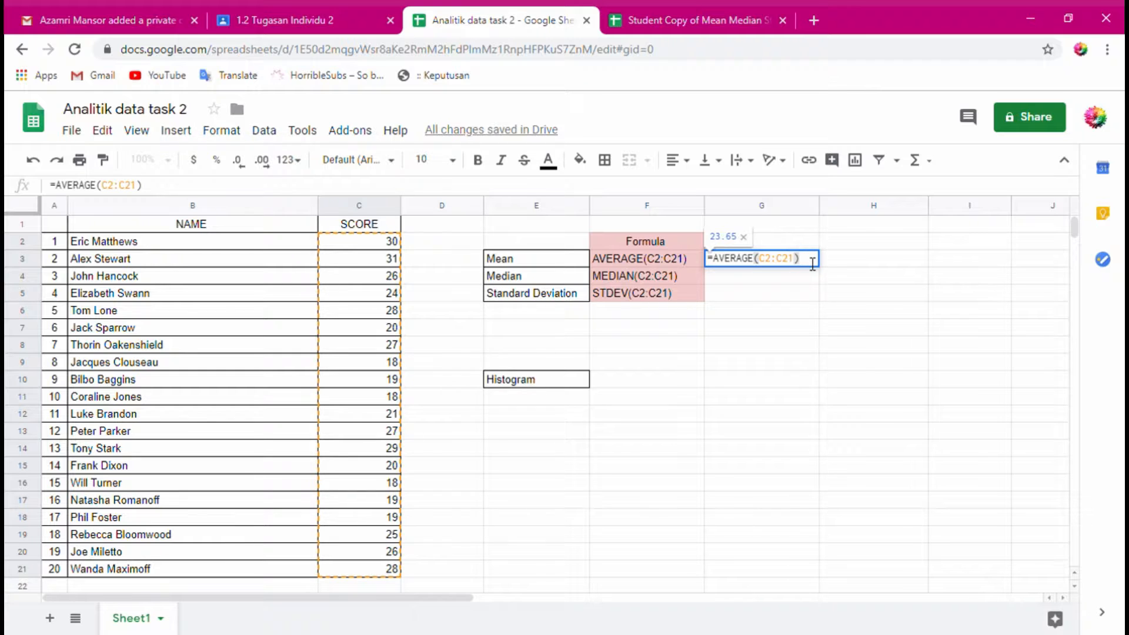
key(Return)
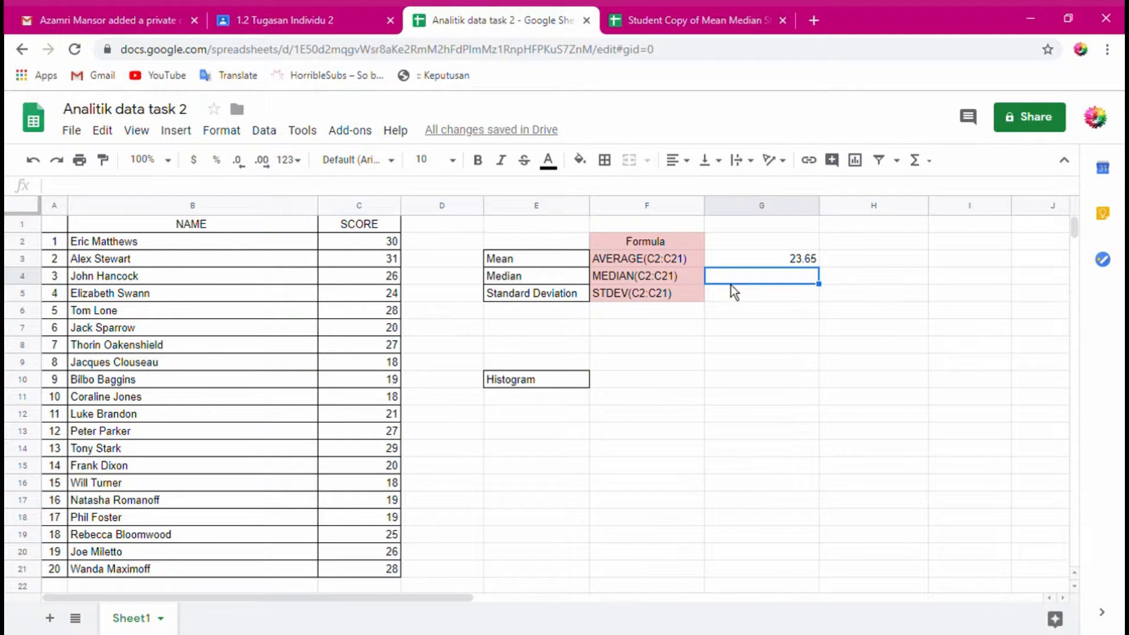
Calculate the median of the scores in G4 with the formula =MEDIAN(C2:C21).
text(=)
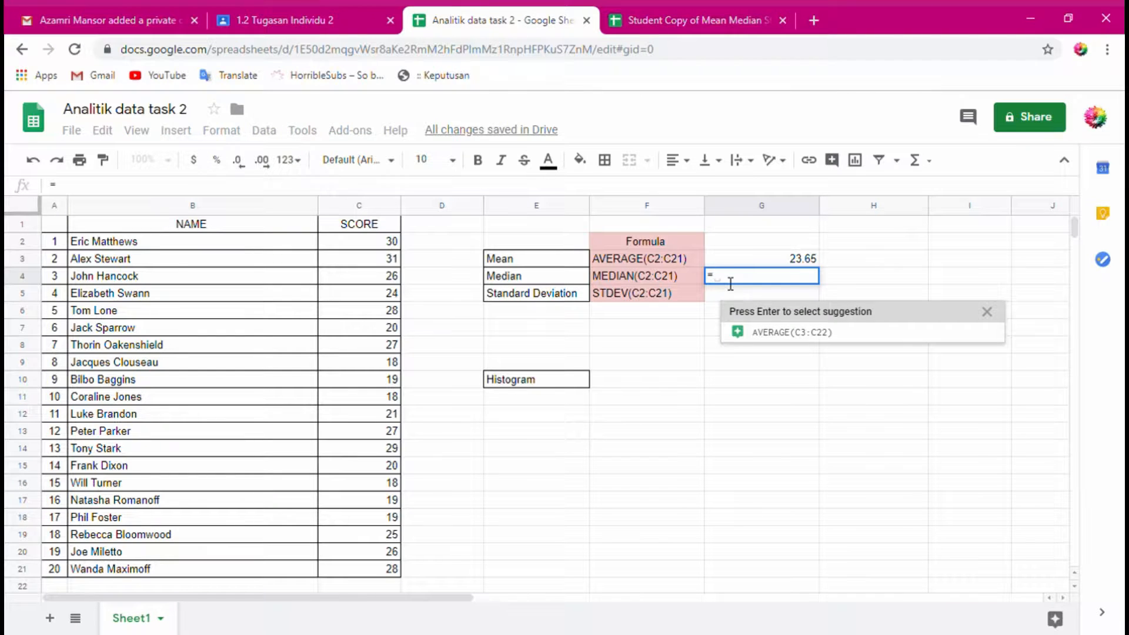
text(MEDIN)
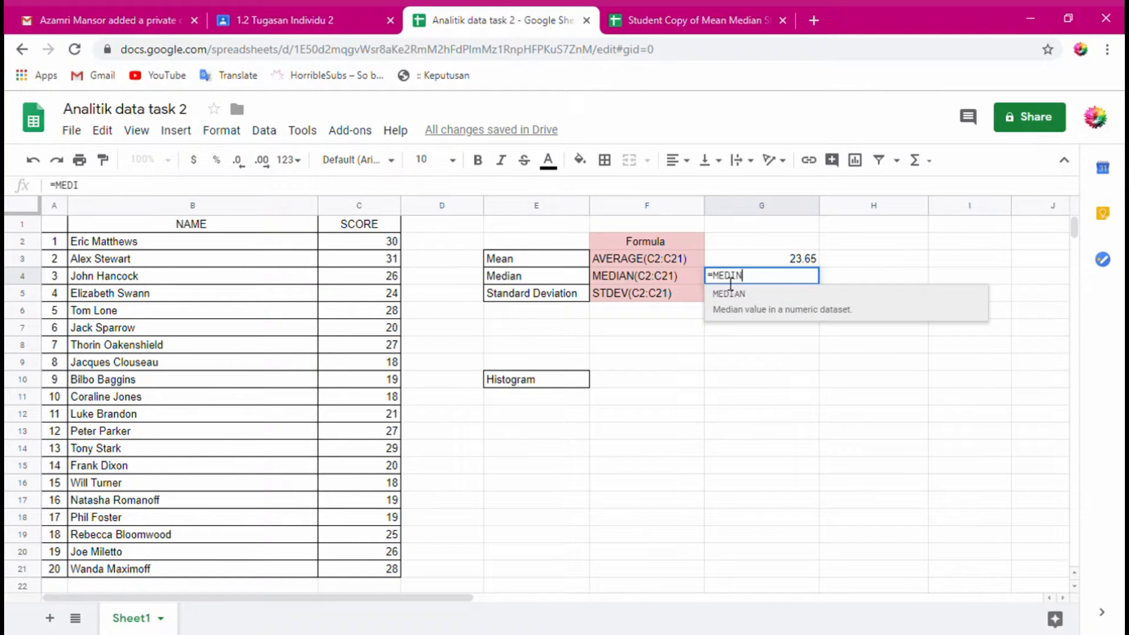
key(BackSpace)
text(AN)
click(748, 306)
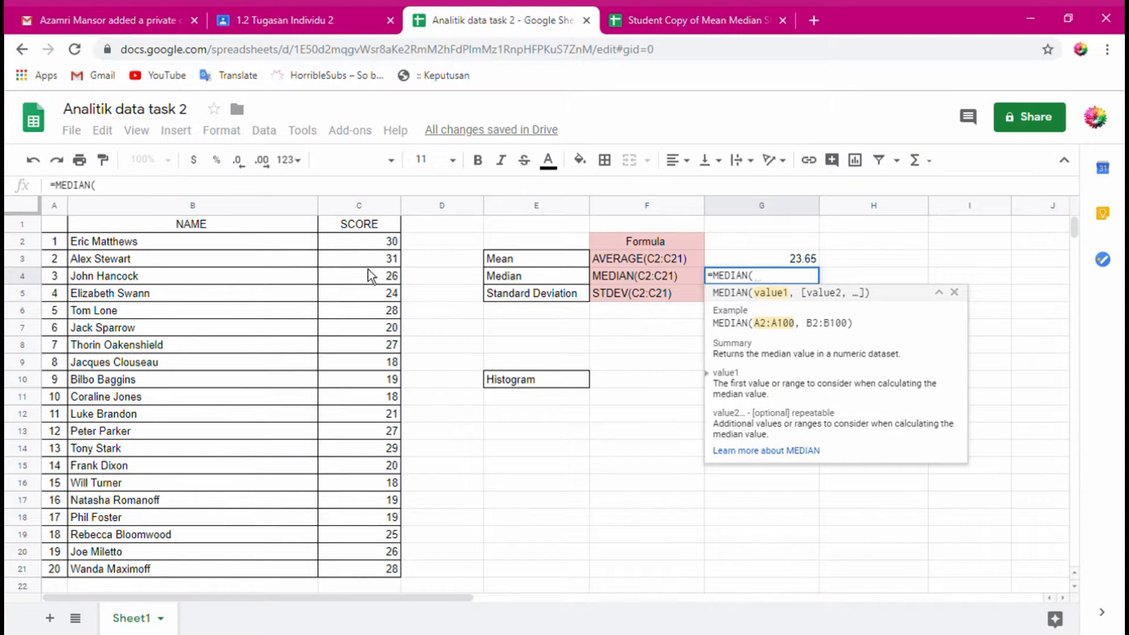
click(342, 247)
drag(342, 246, 373, 579)
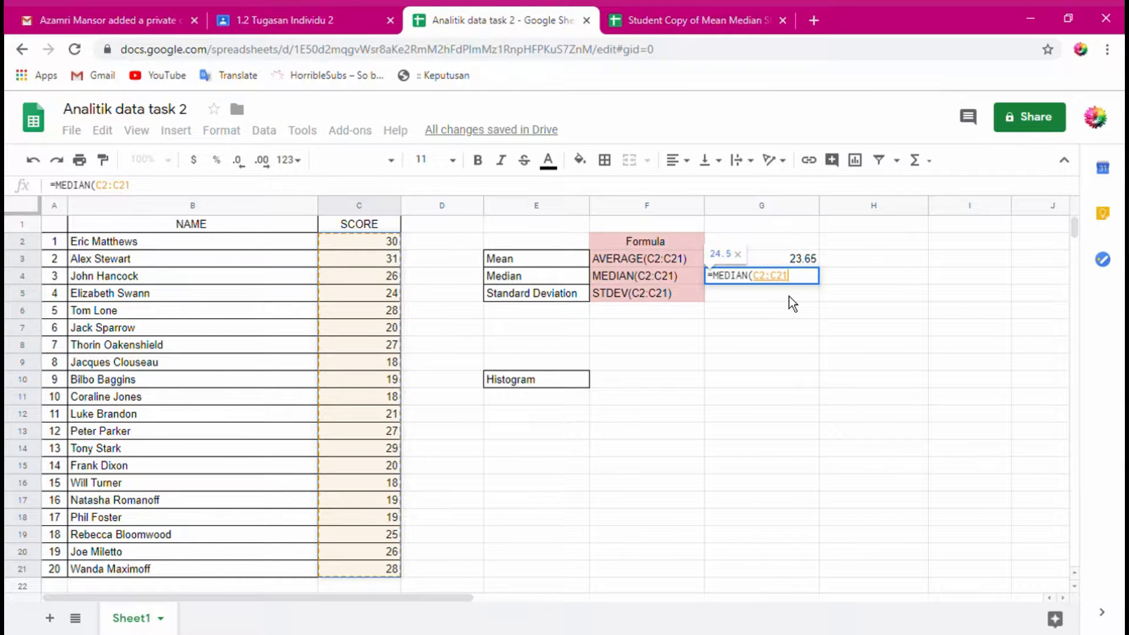
text())
key(Return)
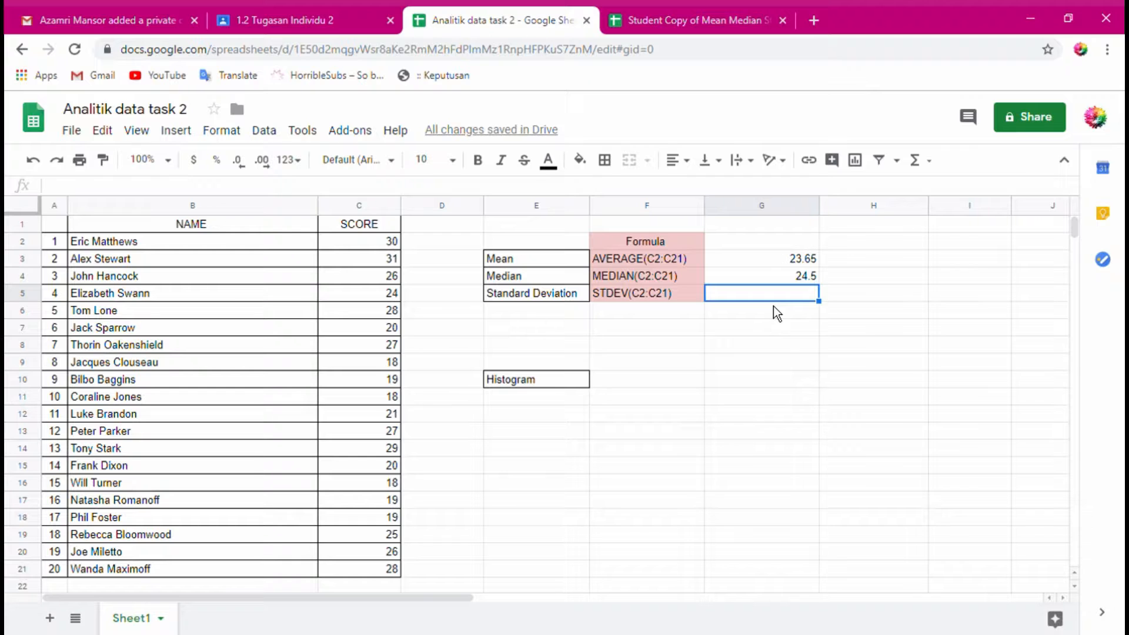
Calculate the standard deviation of the scores in G5 with the formula =STDEV(C2:C21).
text(=)
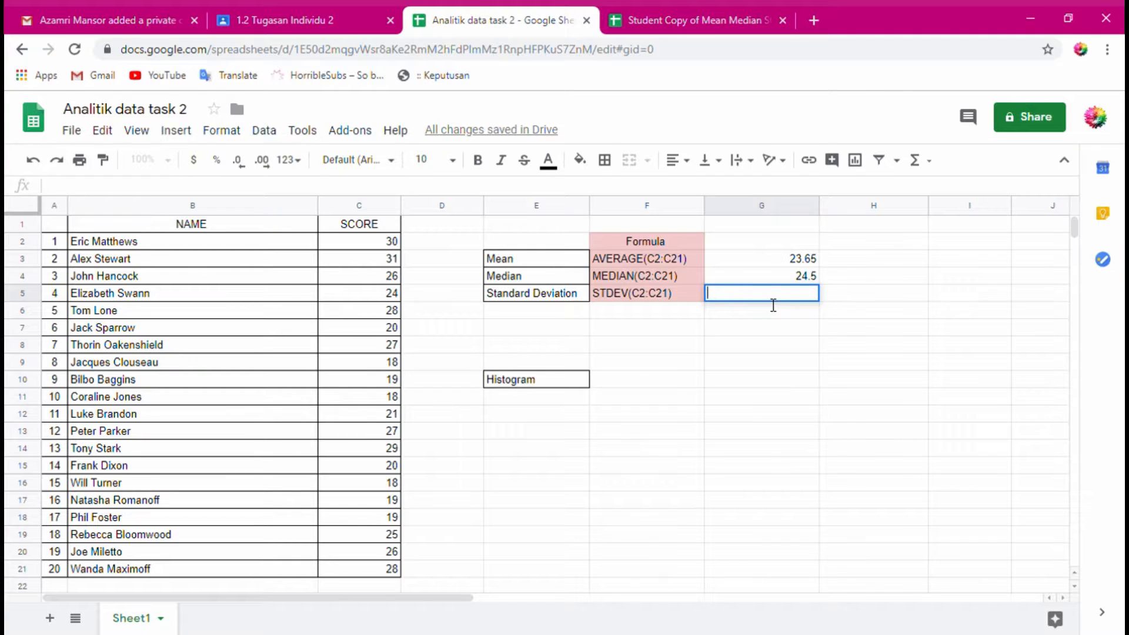
text(ST)
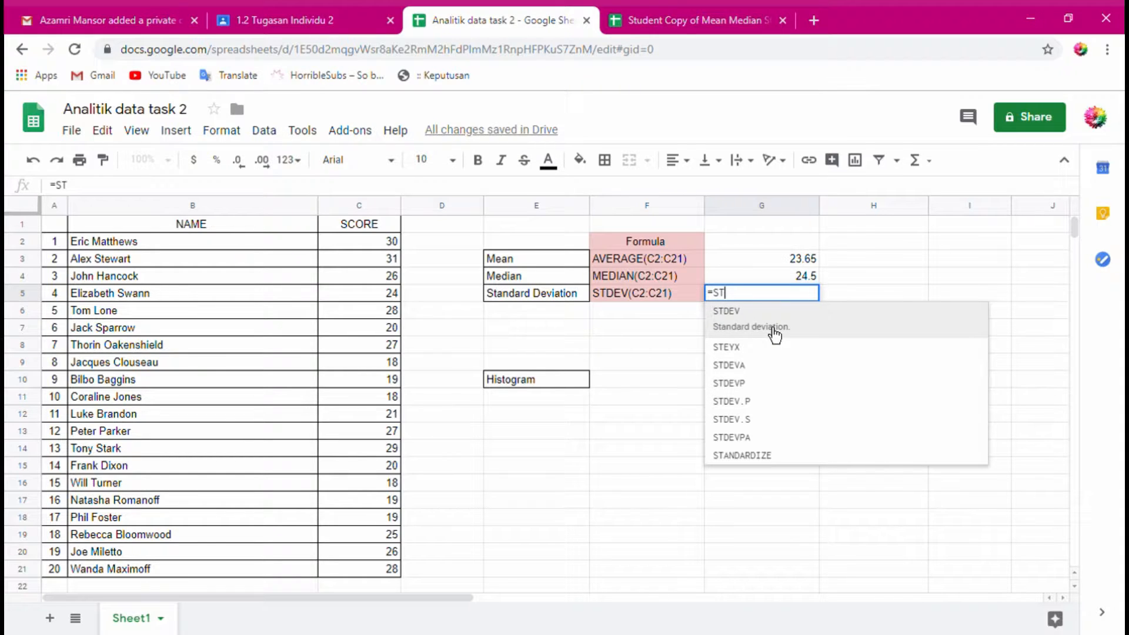
click(773, 328)
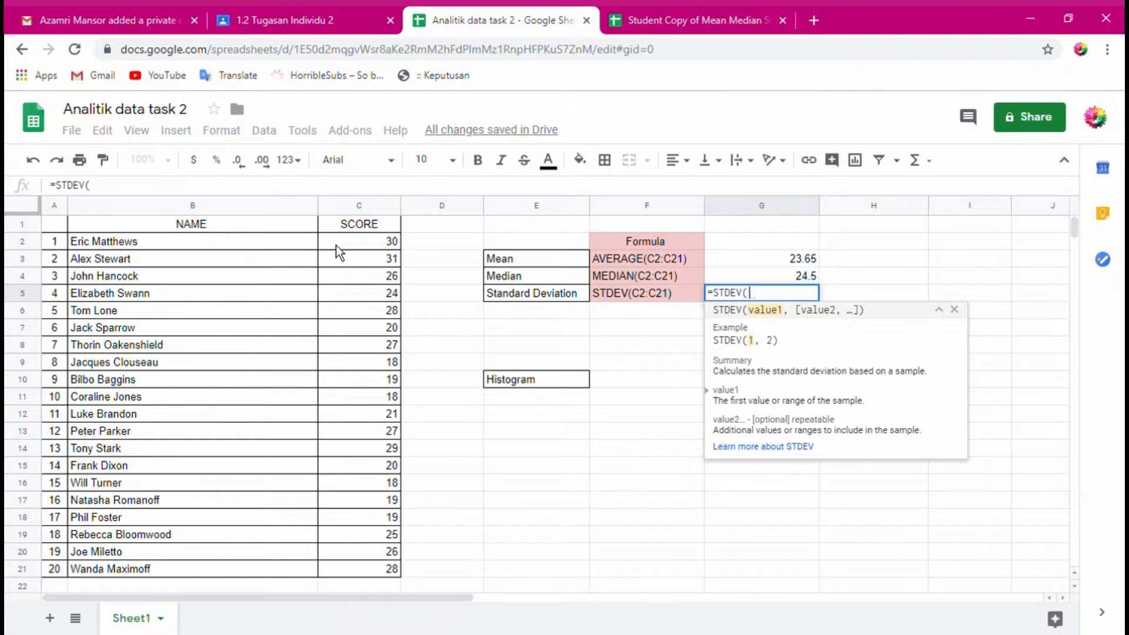
drag(337, 245, 370, 583)
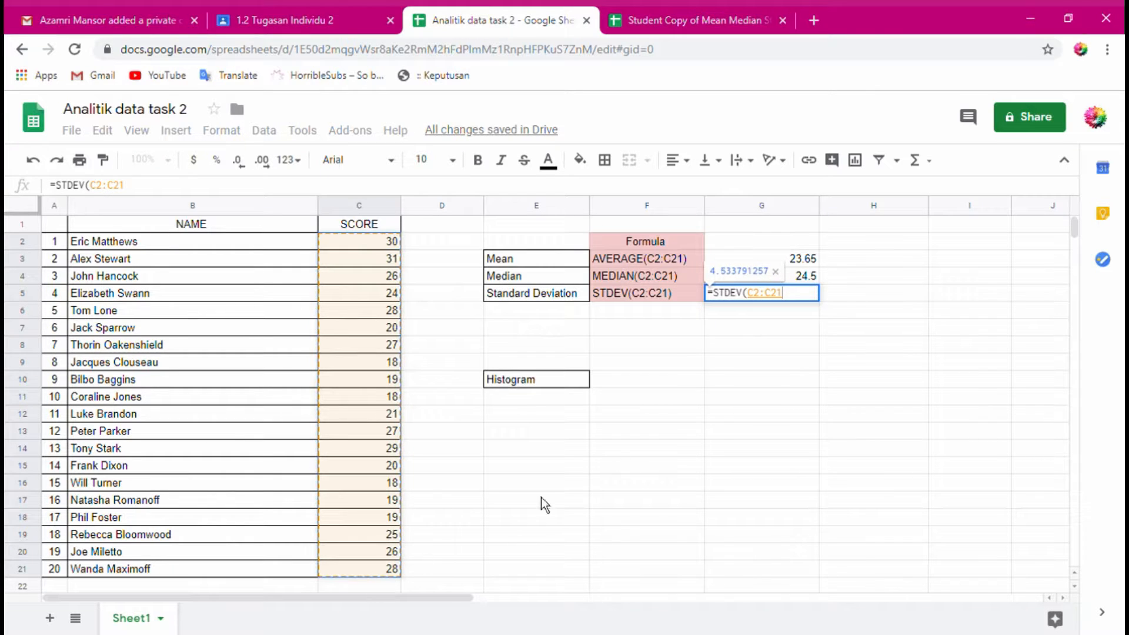
click(788, 301)
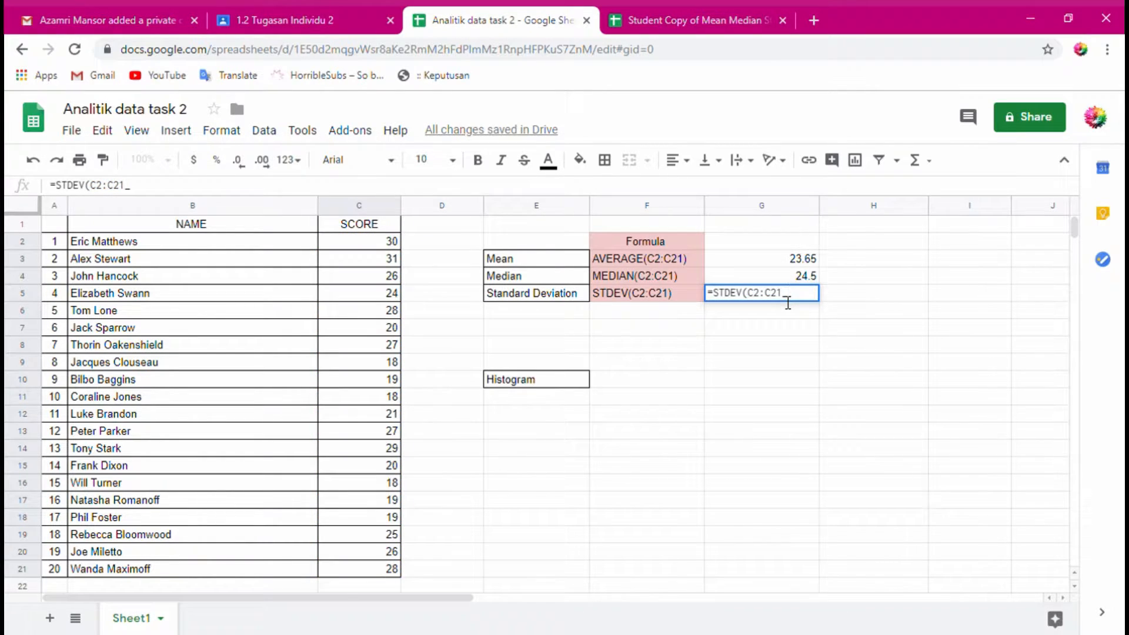
text())
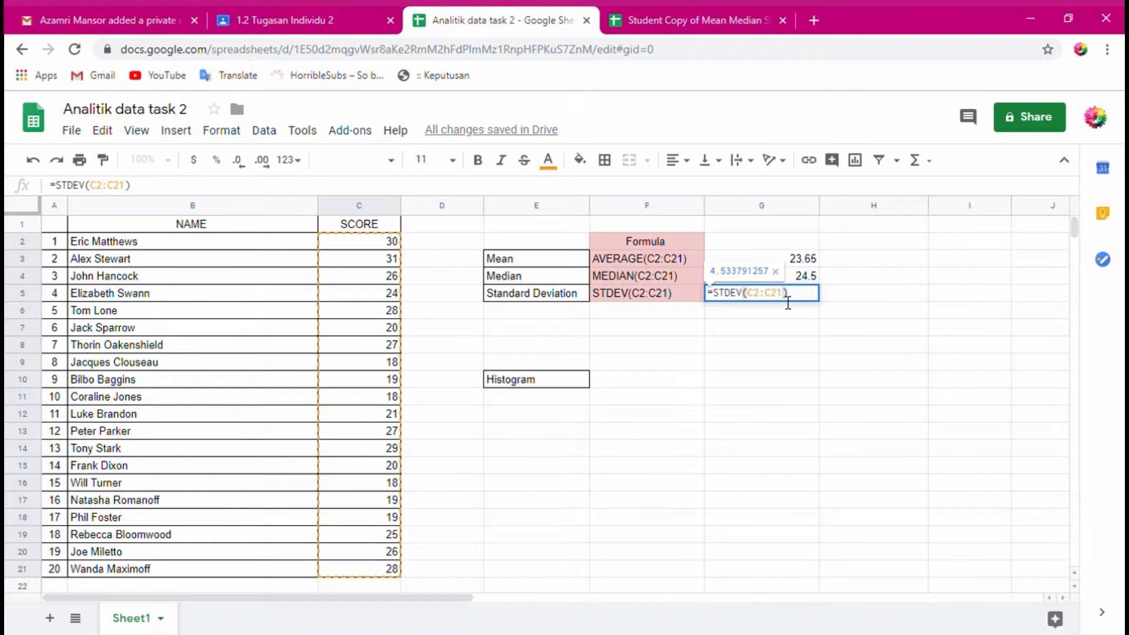
key(Return)
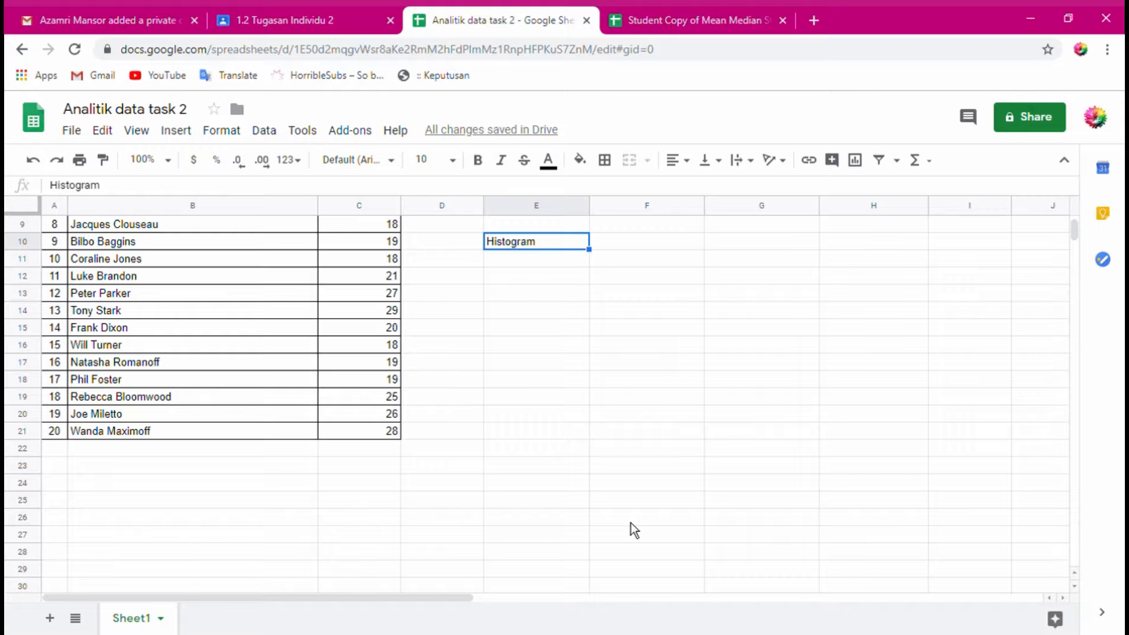
Insert a chart based on the first ten scores in C2:C11.
scroll(510, 310, up, 3)
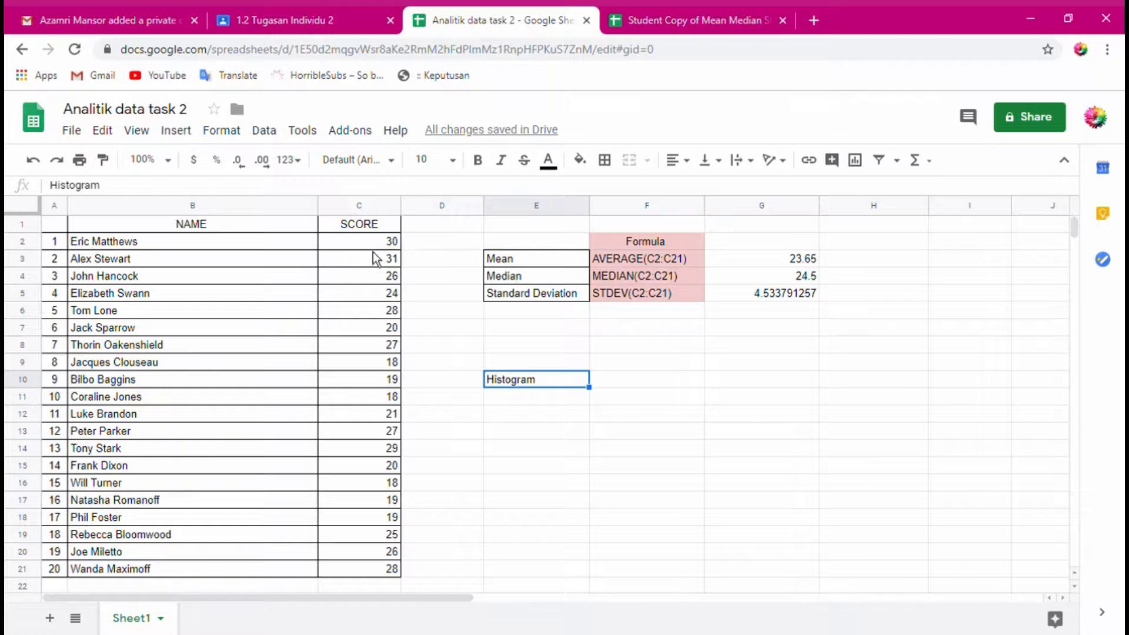
click(333, 247)
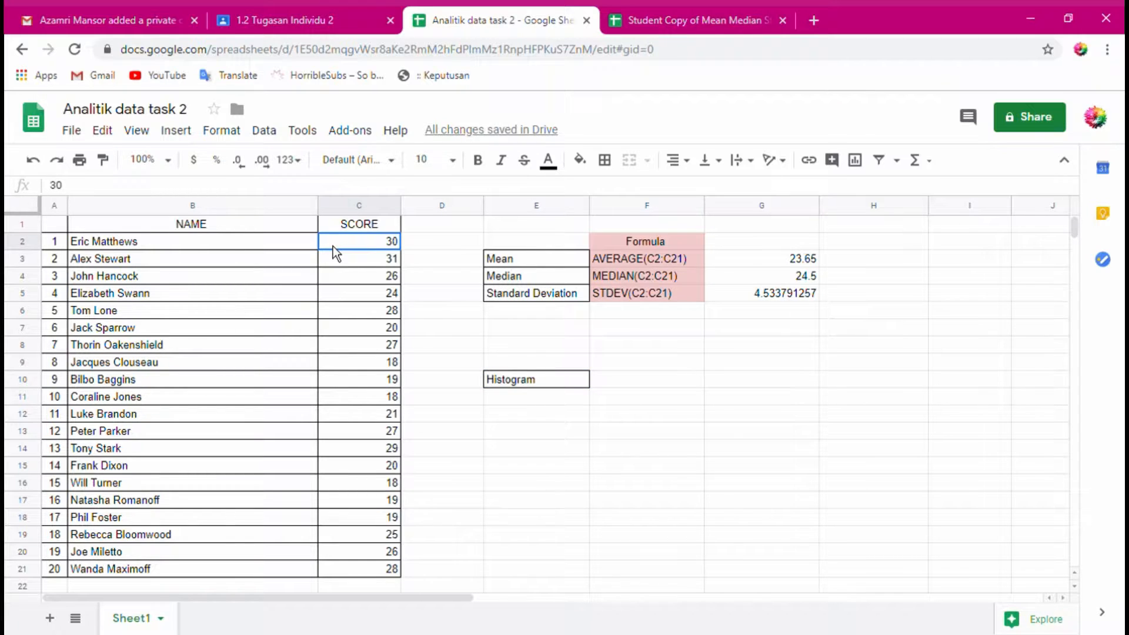
drag(332, 246, 363, 389)
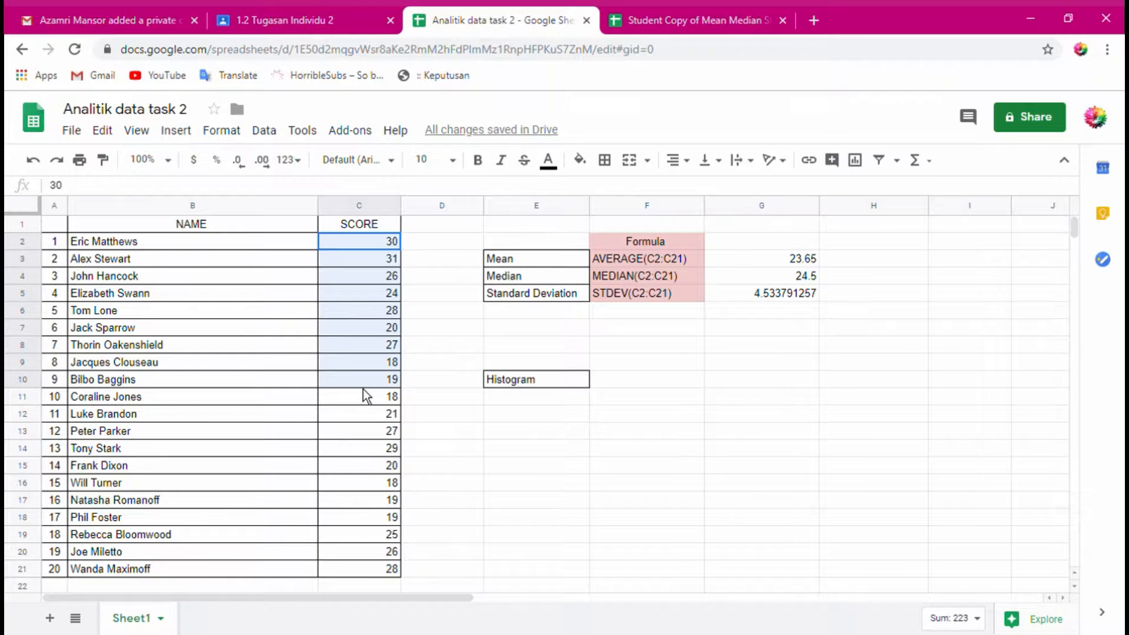
drag(363, 390, 371, 409)
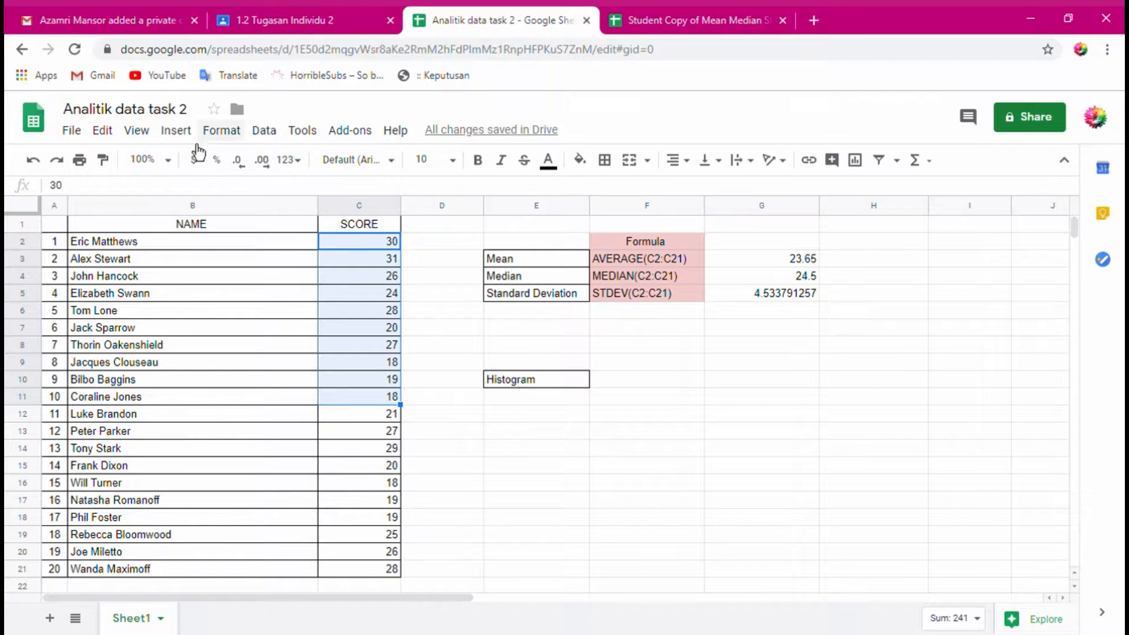
click(177, 131)
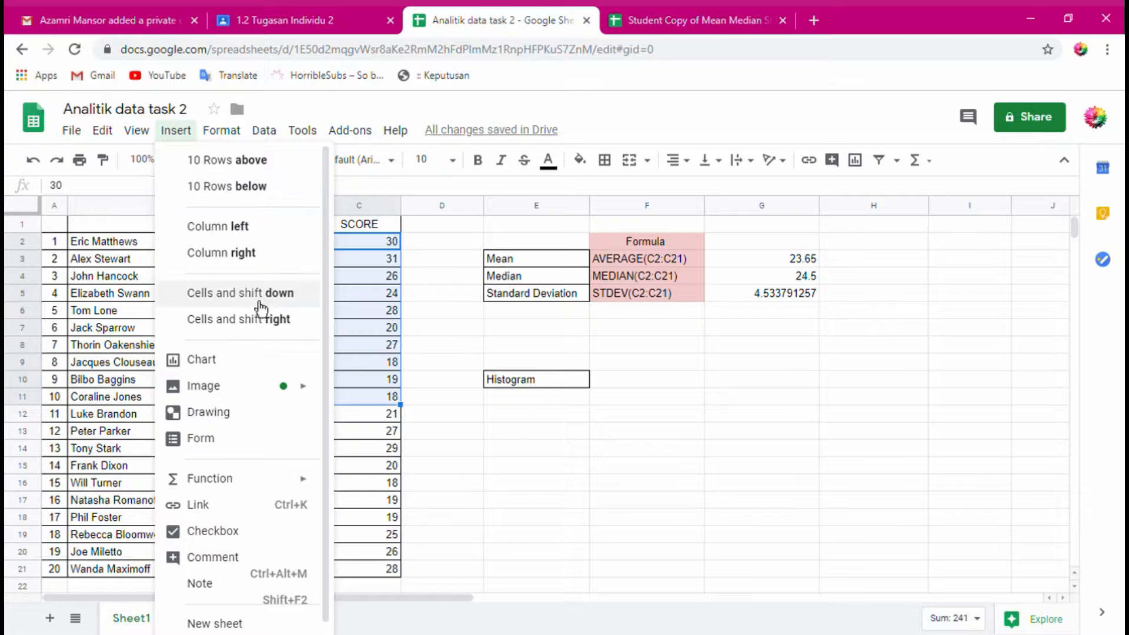
click(257, 377)
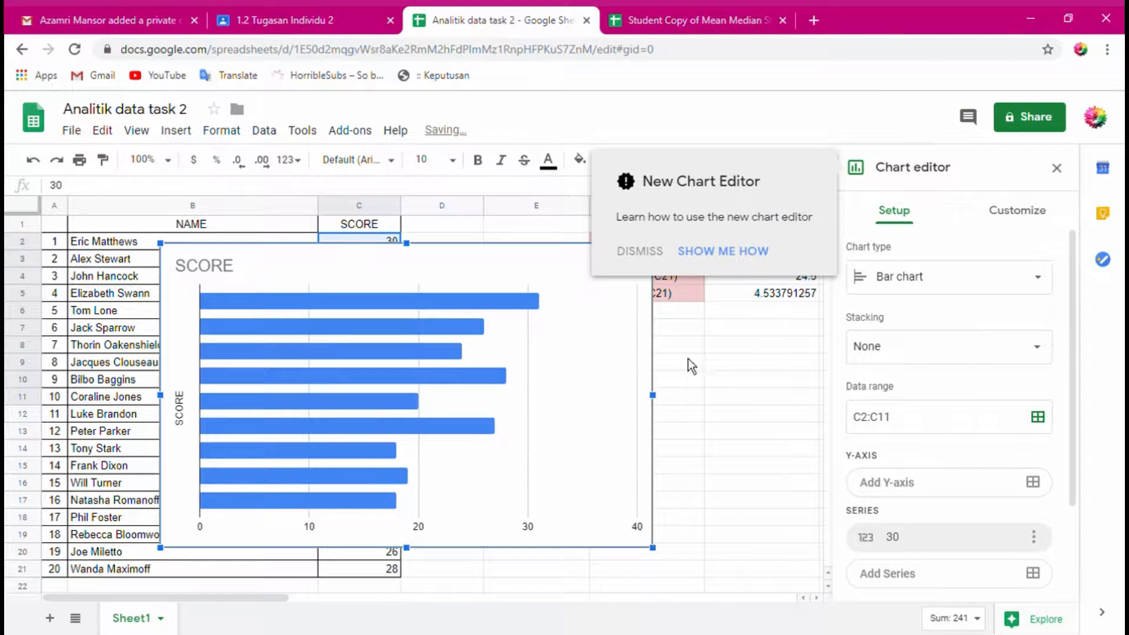
Change the SCORE chart's type to a column chart and close the chart editor.
click(989, 294)
scroll(950, 416, down, 5)
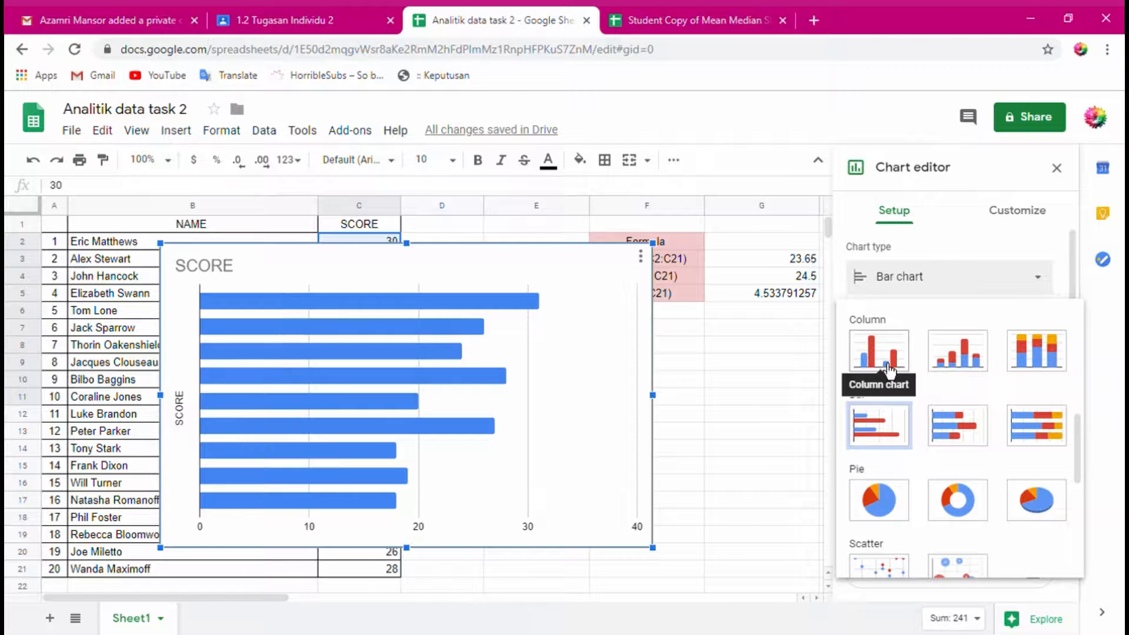
click(889, 370)
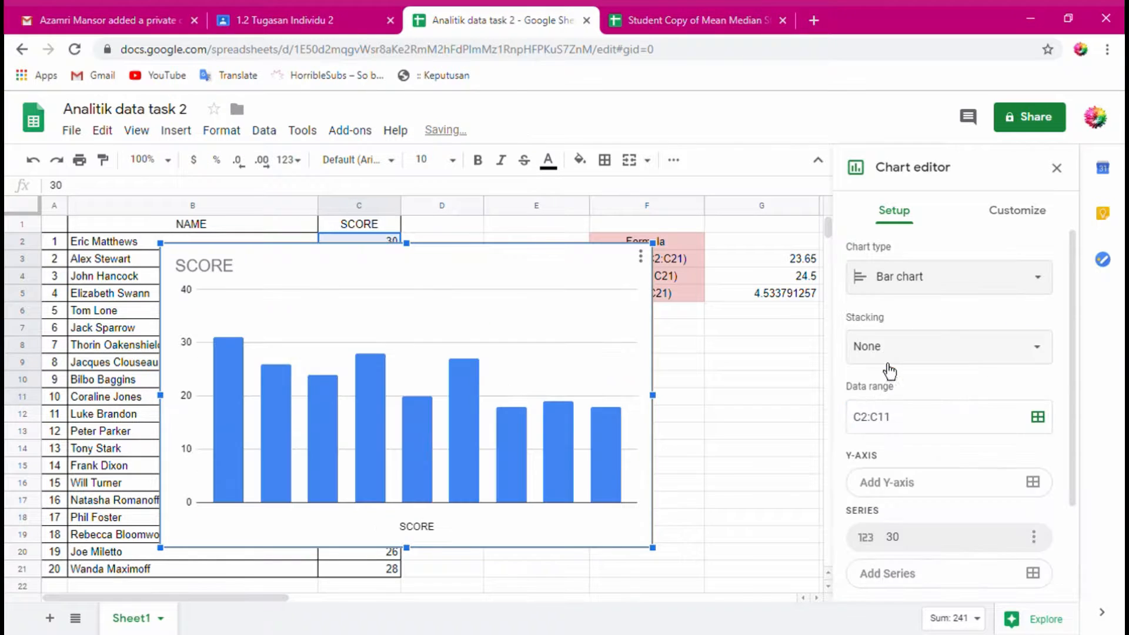
click(1057, 168)
Move the SCORE chart directly below the Histogram label, into the empty area across columns E to I.
scroll(677, 403, down, 1)
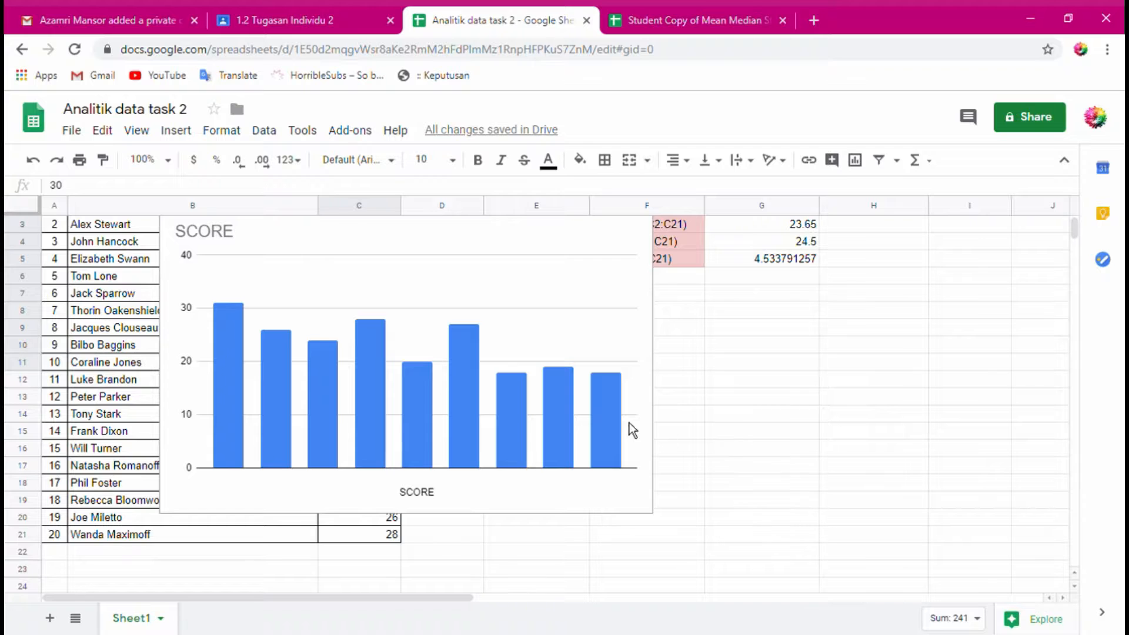
drag(625, 396, 976, 473)
scroll(974, 473, down, 2)
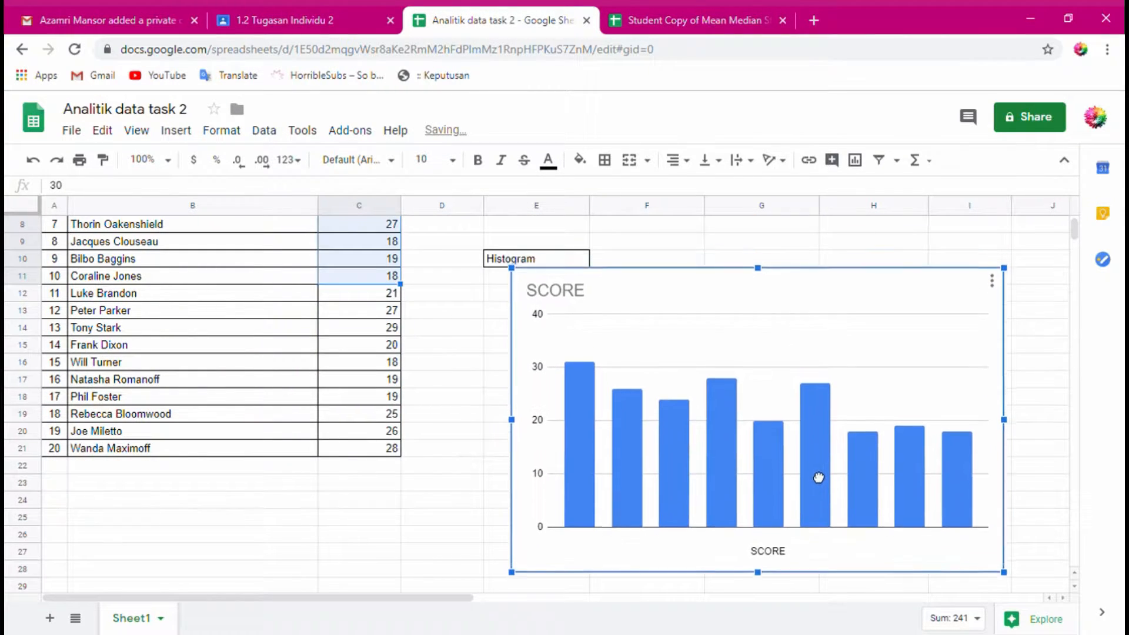
scroll(926, 456, down, 2)
scroll(926, 459, up, 1)
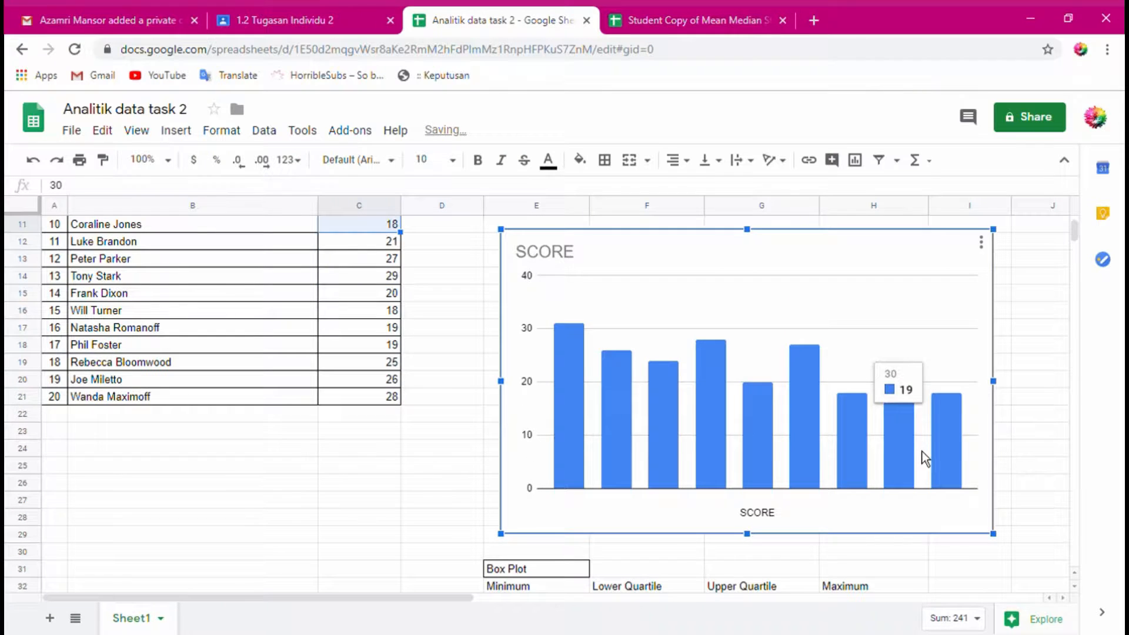
scroll(924, 453, up, 1)
scroll(909, 451, down, 2)
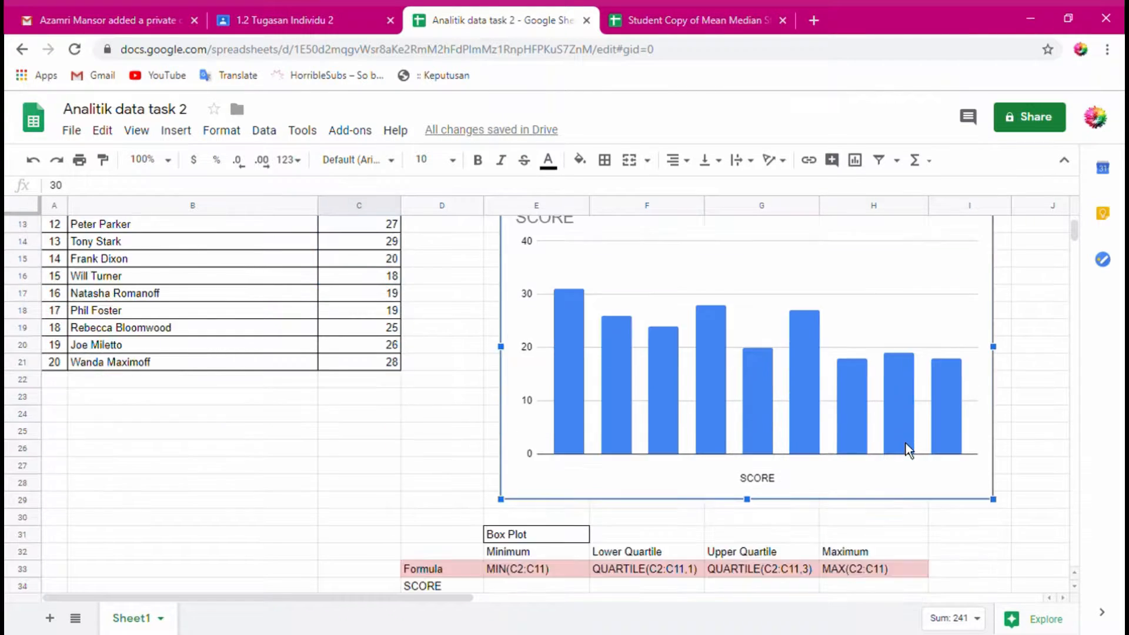
Calculate the minimum score for the box plot in E34 with the formula =MIN(C2:C11).
click(537, 586)
scroll(712, 565, down, 5)
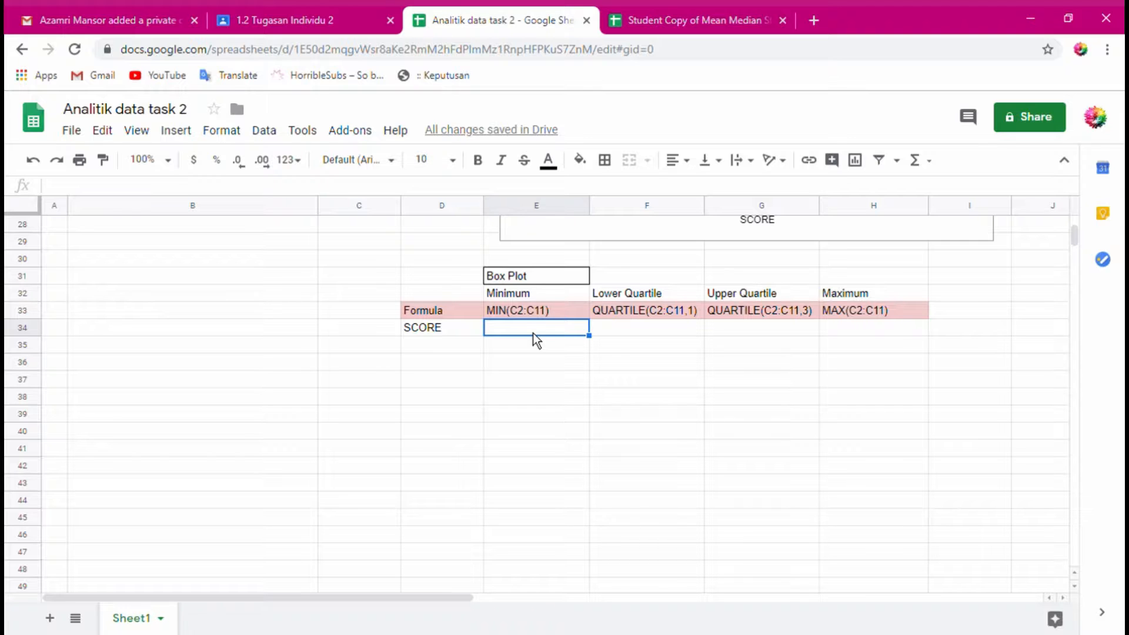
text(=)
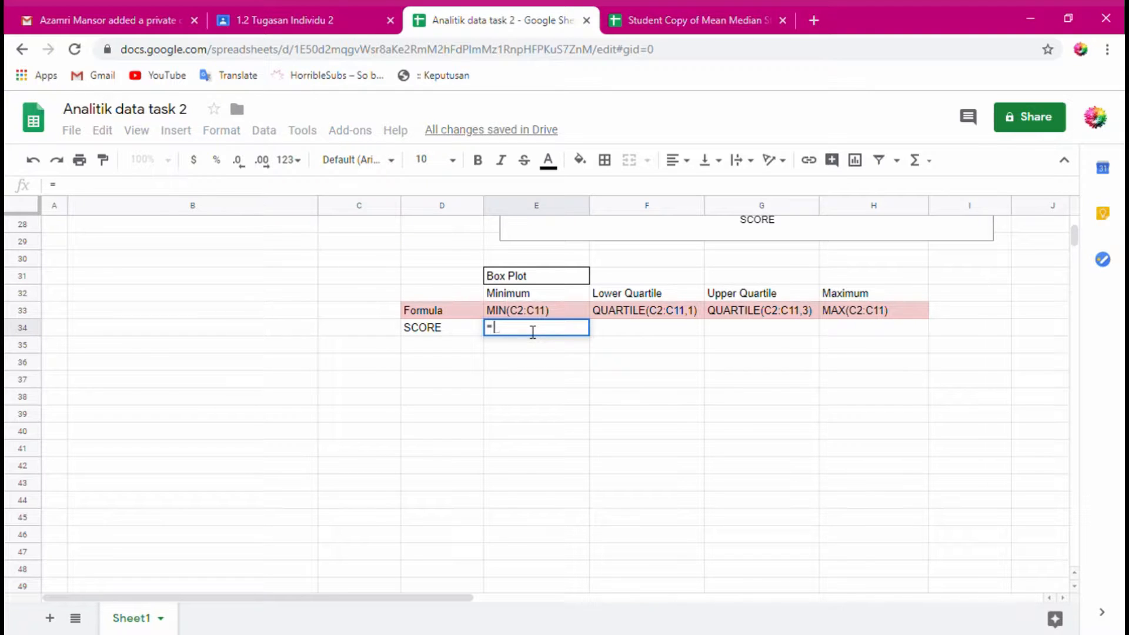
text(MIN()
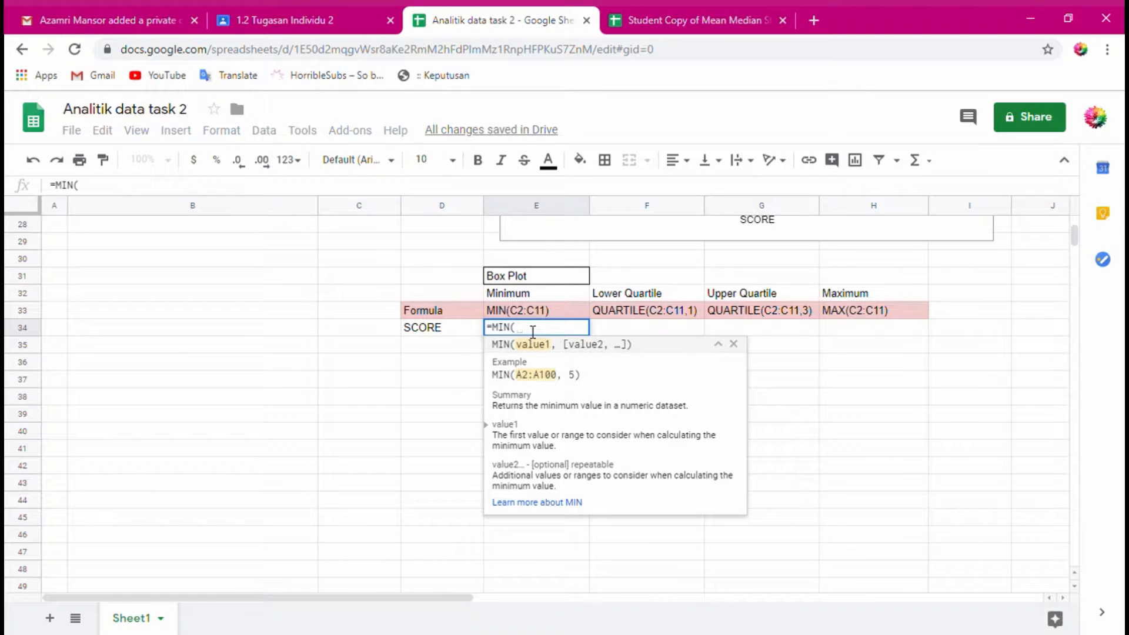
text(C2)
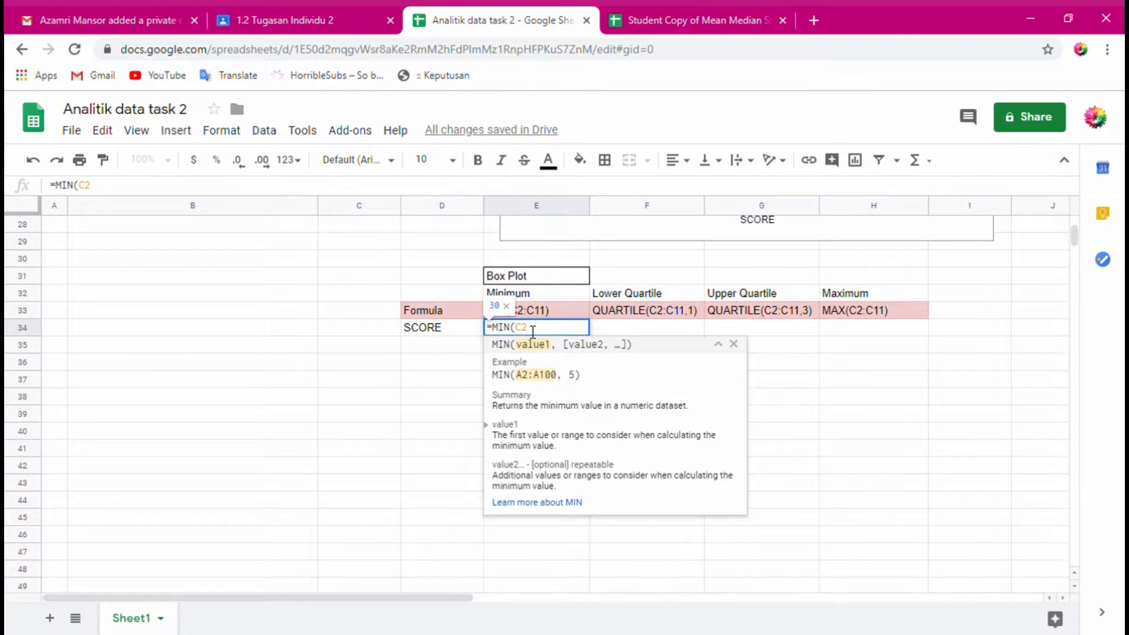
text(:C)
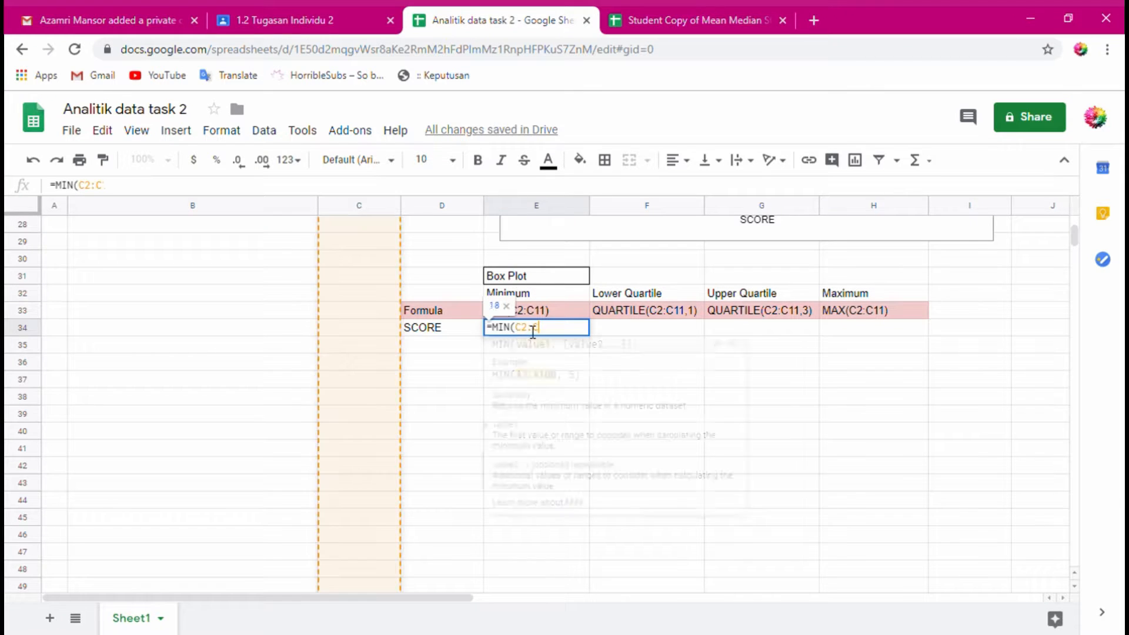
text(11))
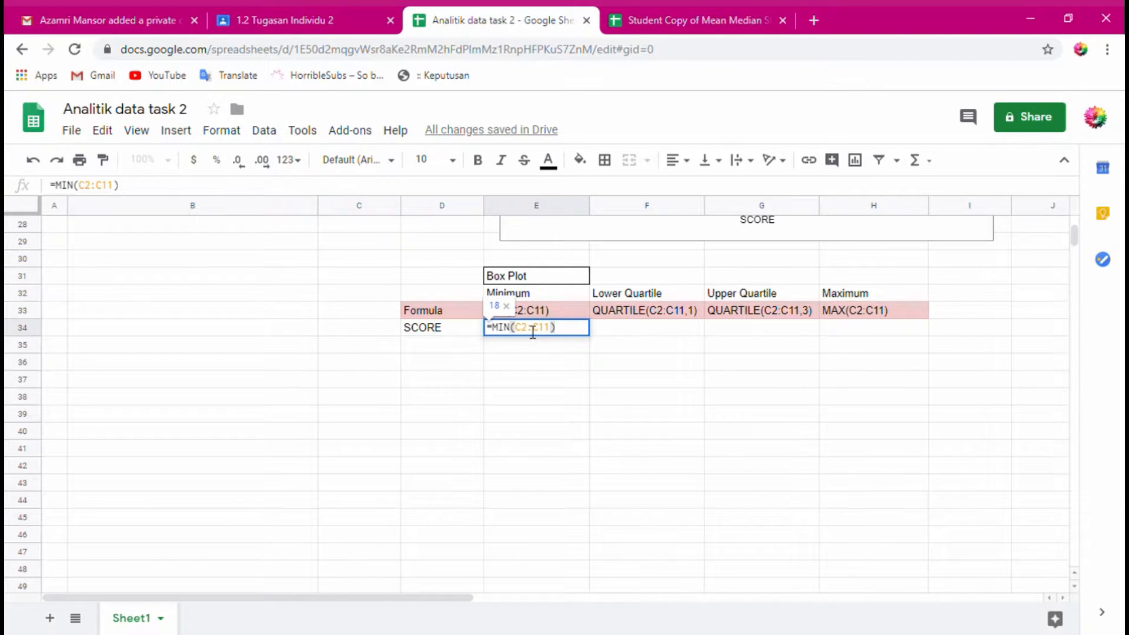
scroll(370, 387, up, 9)
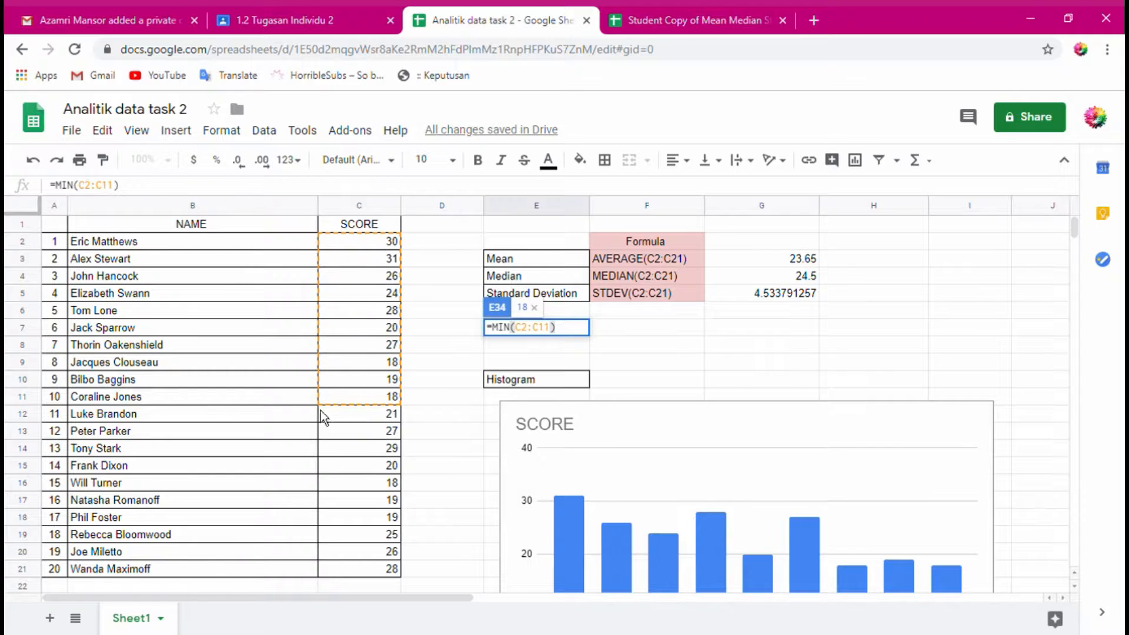
scroll(674, 426, down, 8)
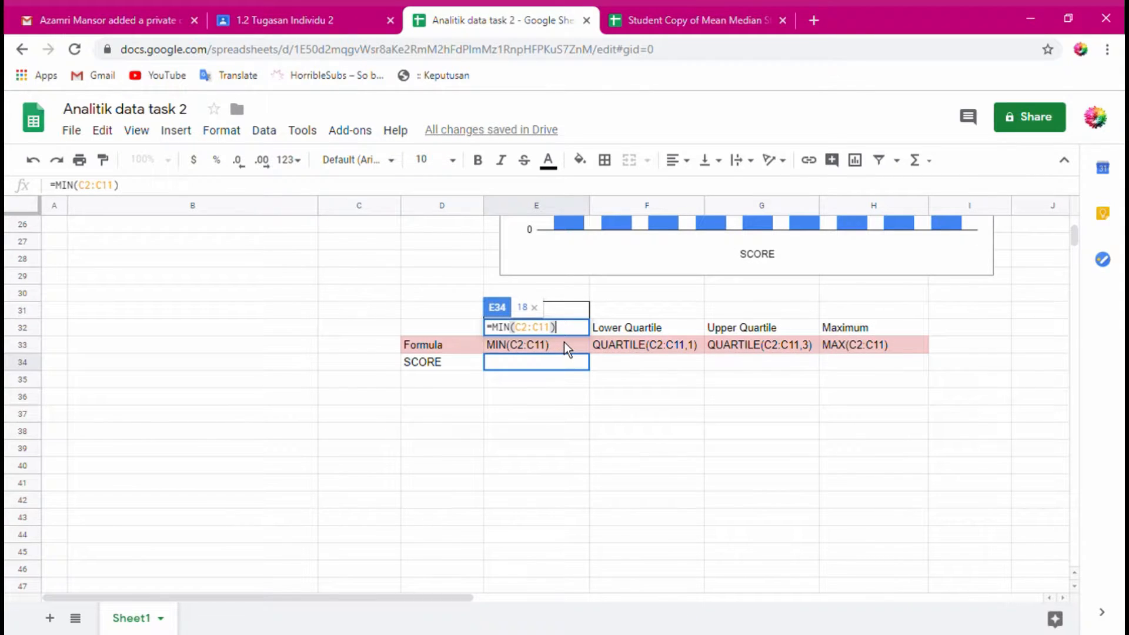
key(Return)
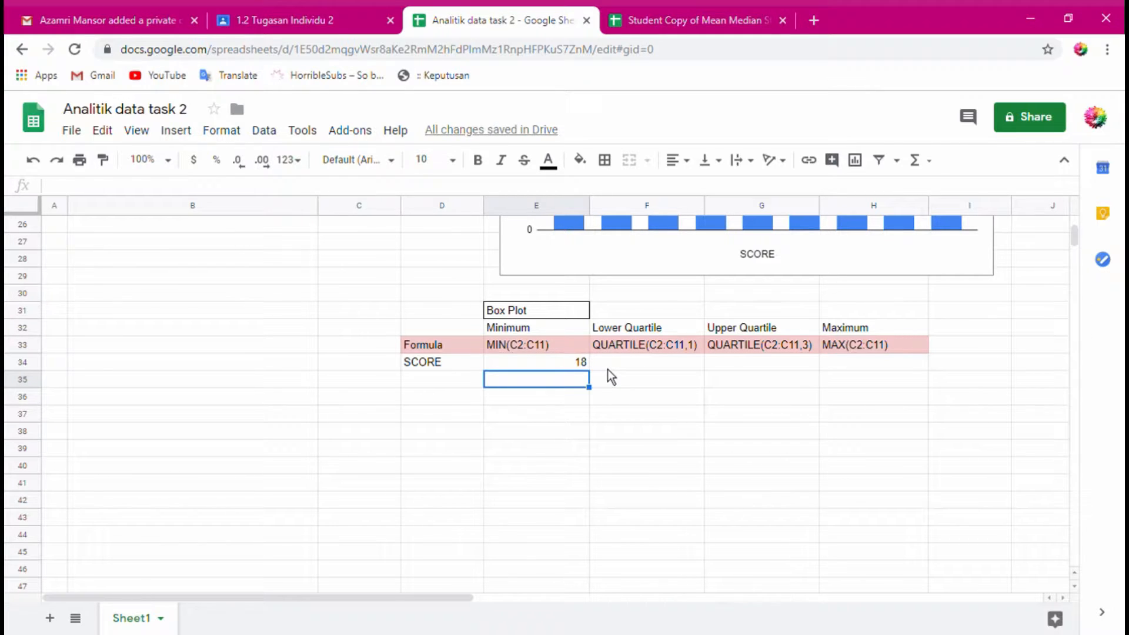
Calculate the lower quartile of the scores in F34 with the formula =QUARTILE(C2:C11,1).
click(655, 365)
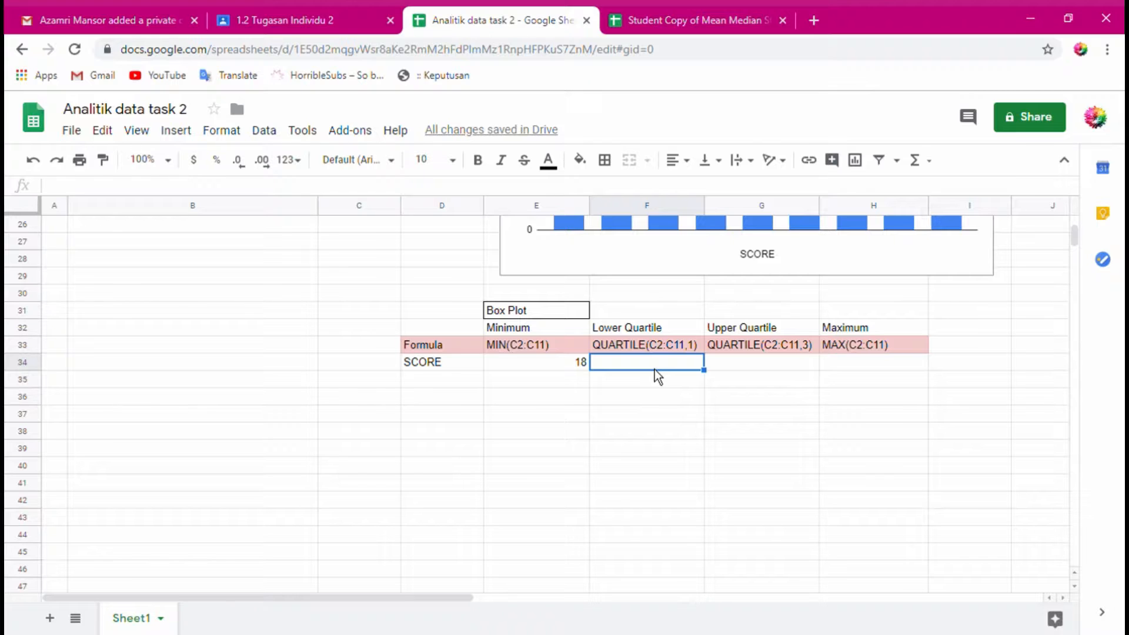
text(=)
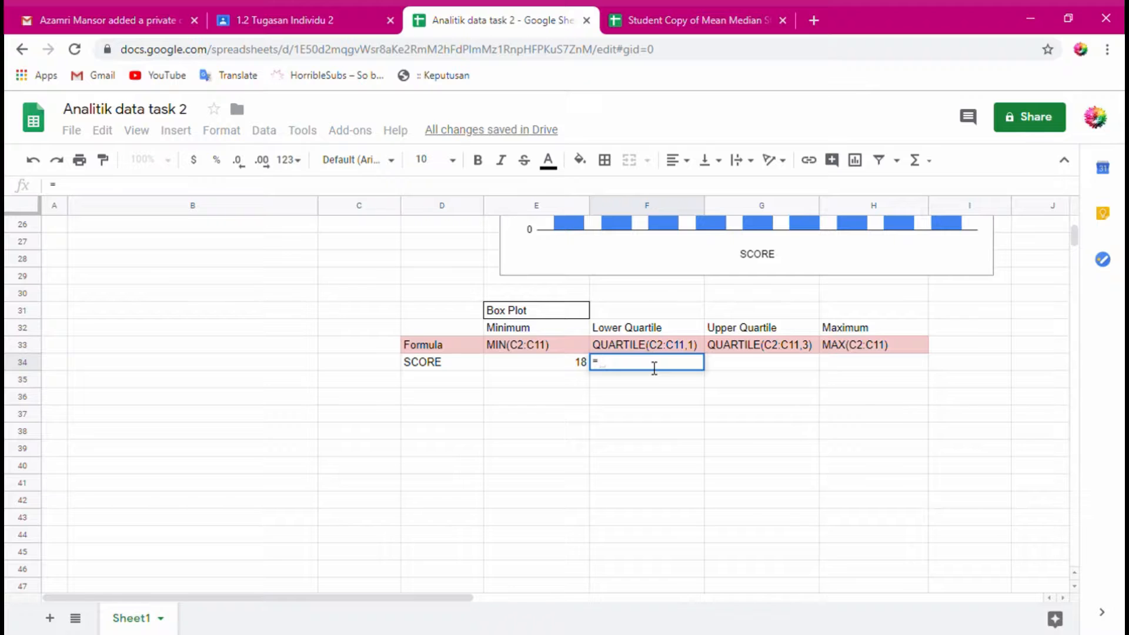
text(QUARTILE)
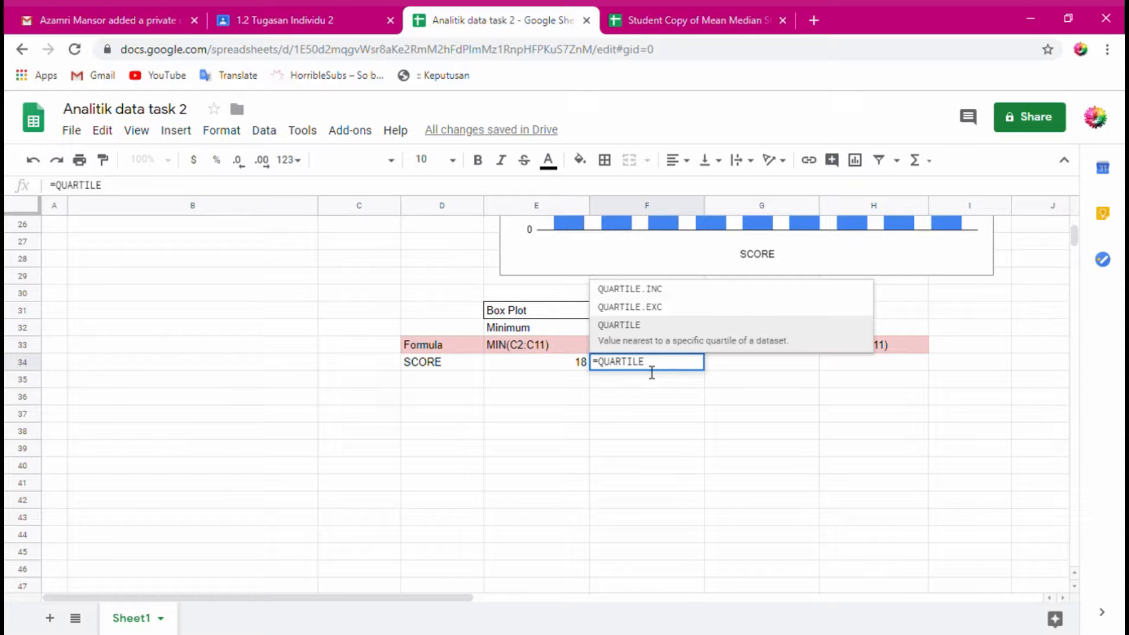
text(()
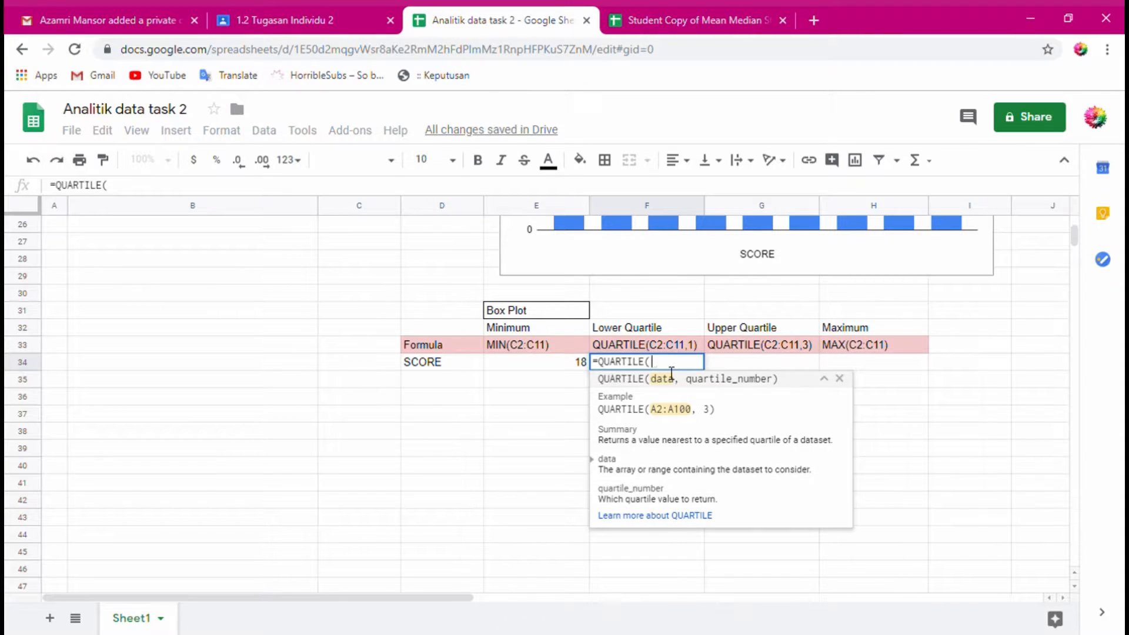
text(C2:)
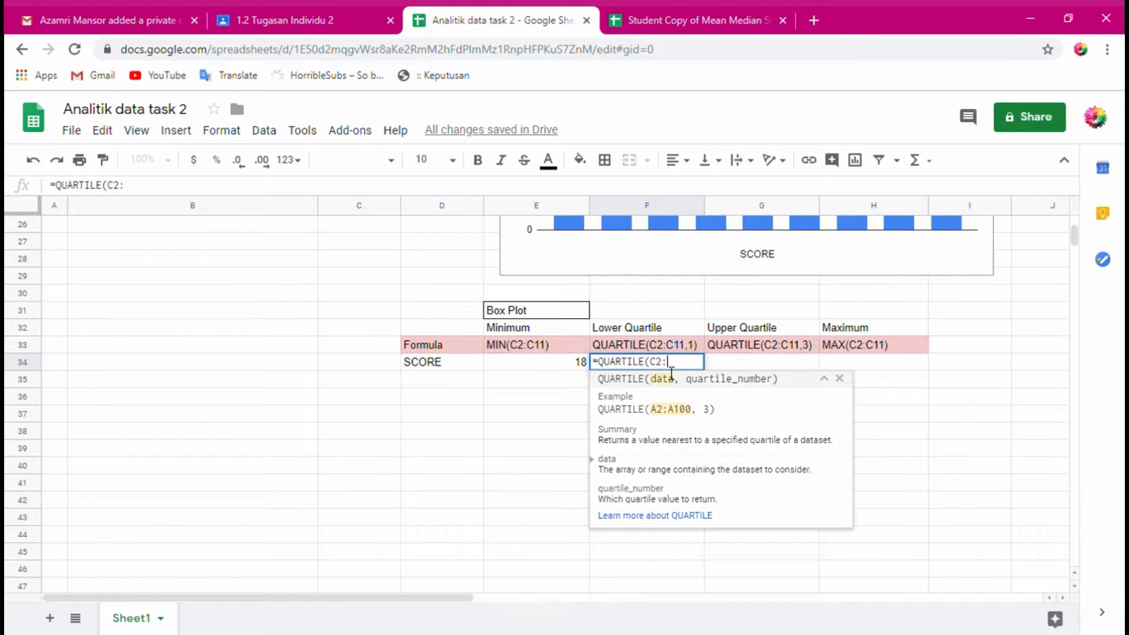
text(C11,1))
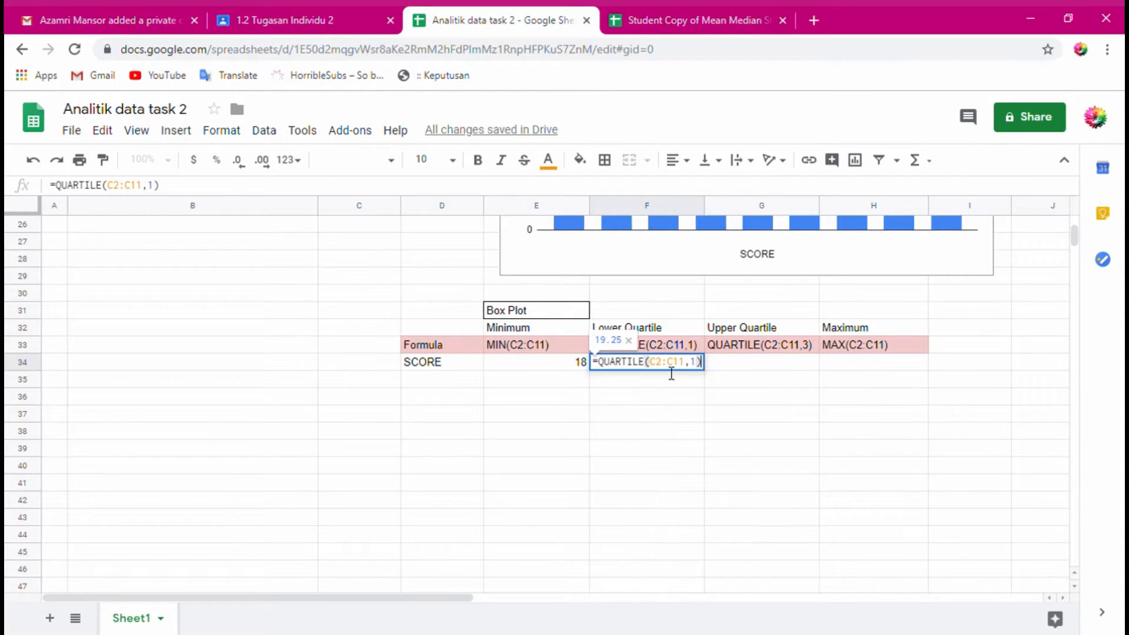
key(Return)
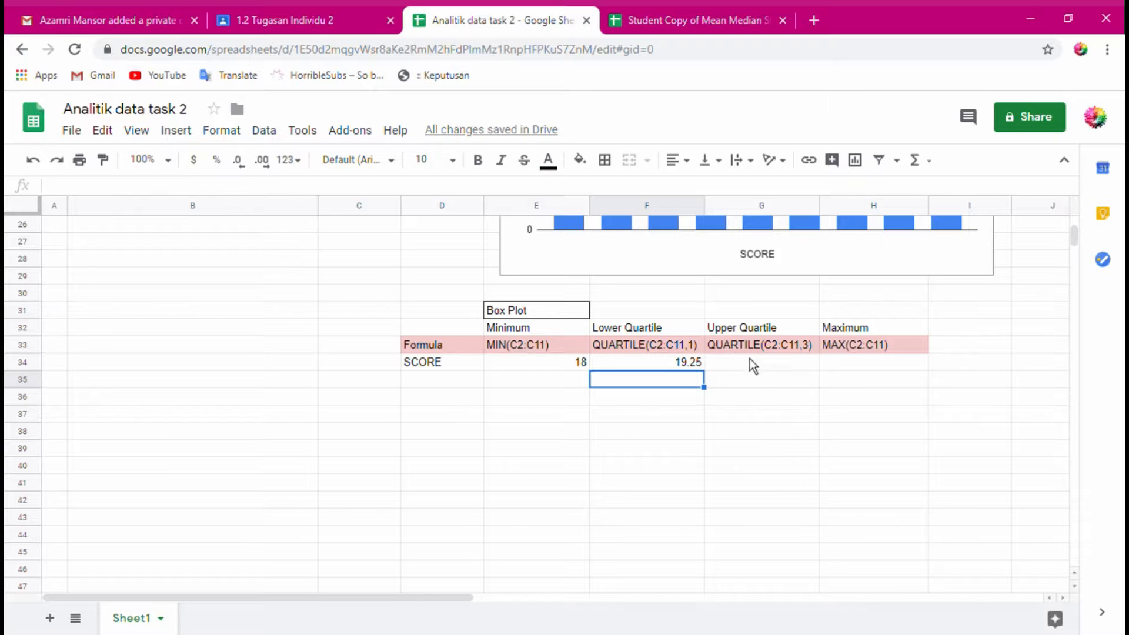
Calculate the upper quartile of the scores in G34 with the formula =QUARTILE(C2:C11,3).
click(763, 368)
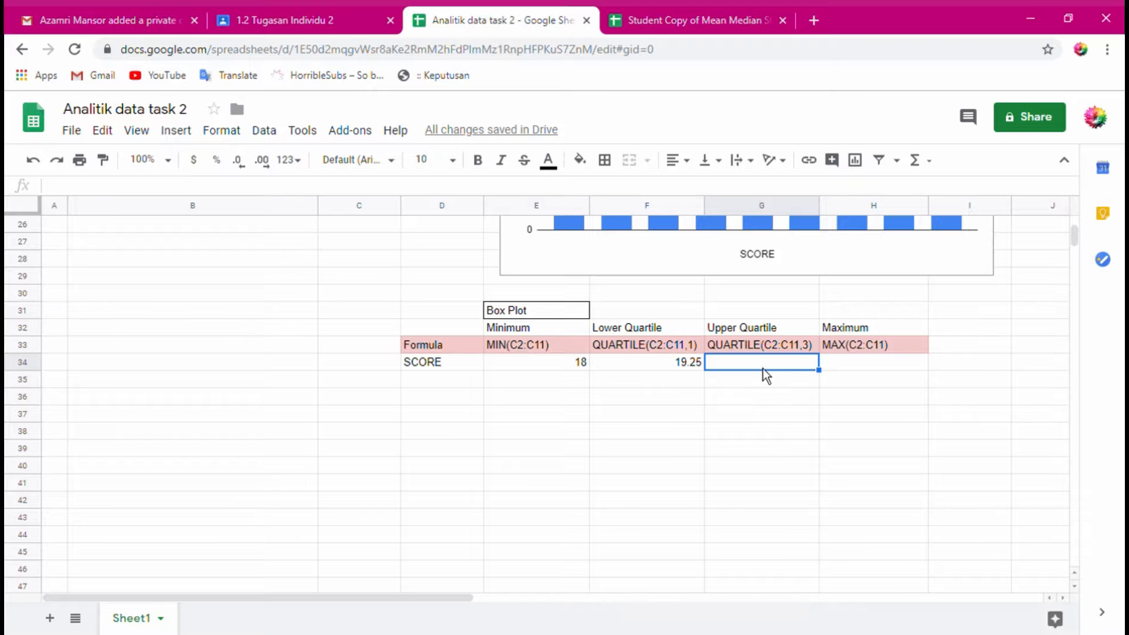
text(=)
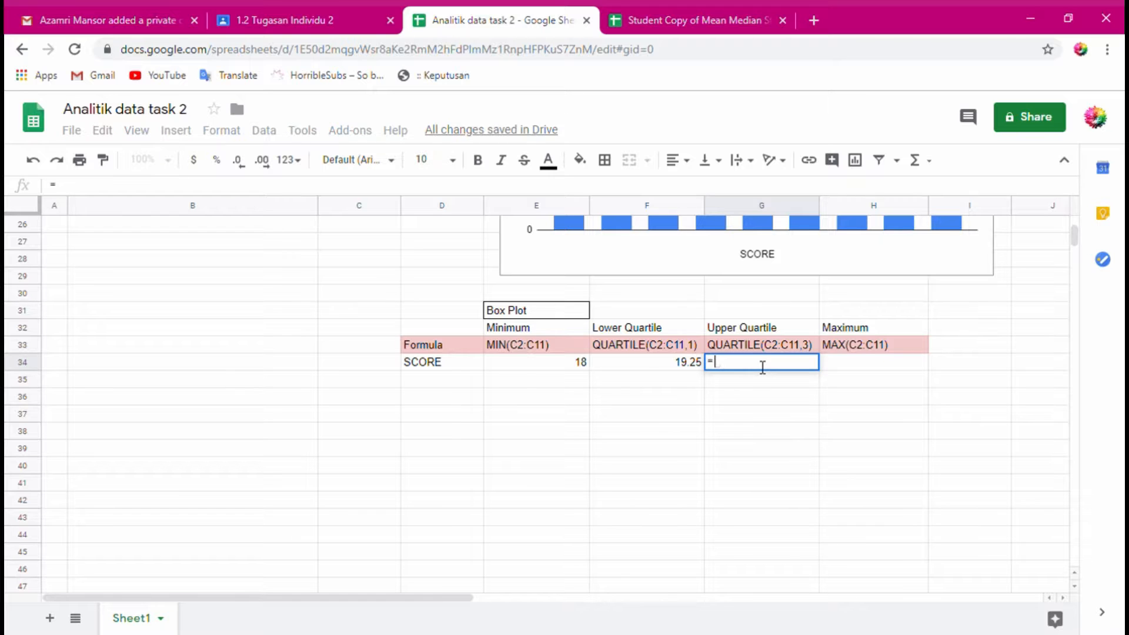
text(QUARTILE)
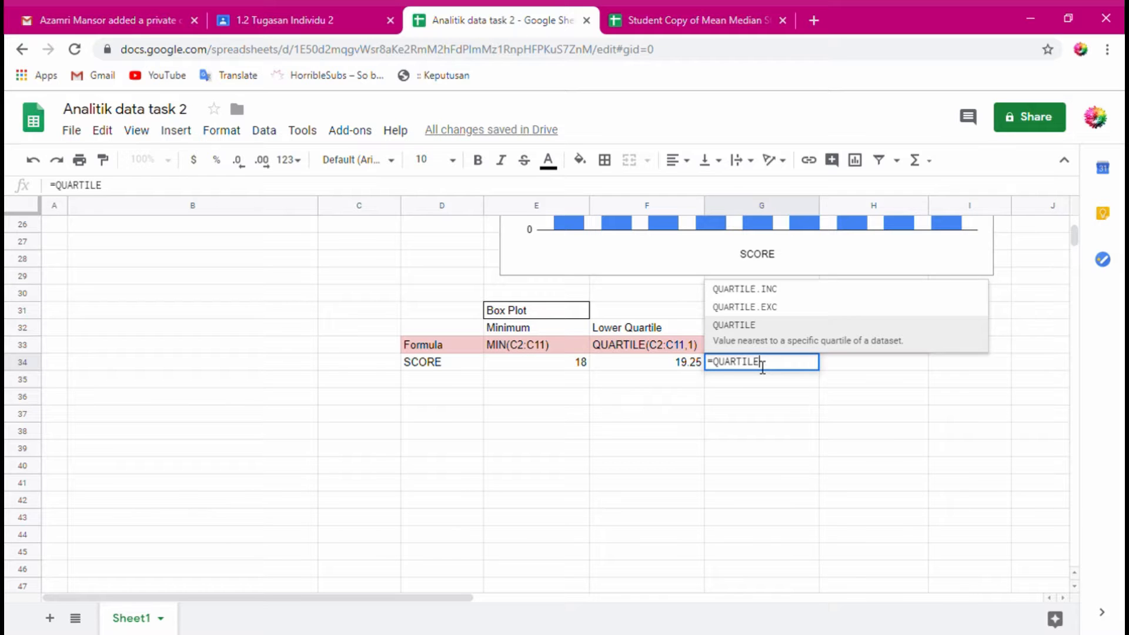
text((C2)
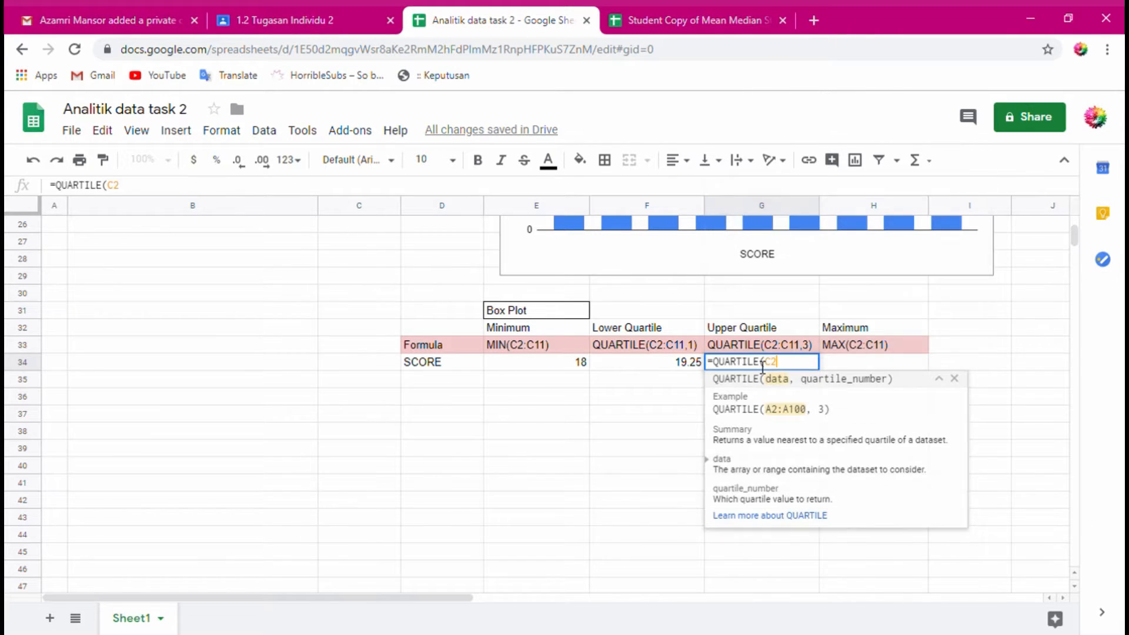
text(:C)
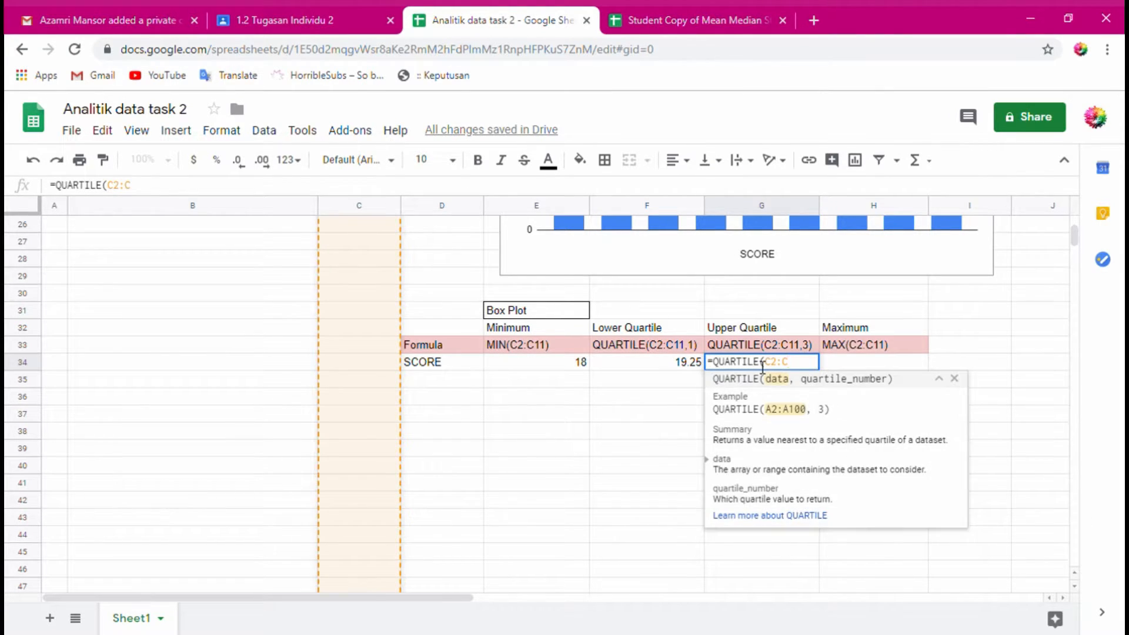
text(11)
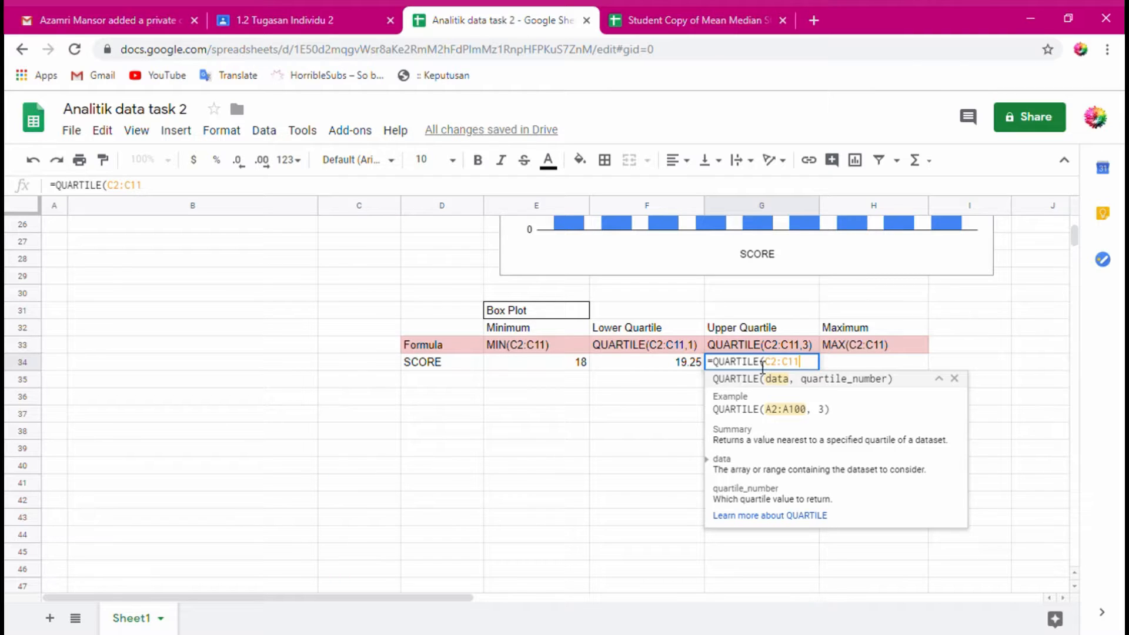
text(,)
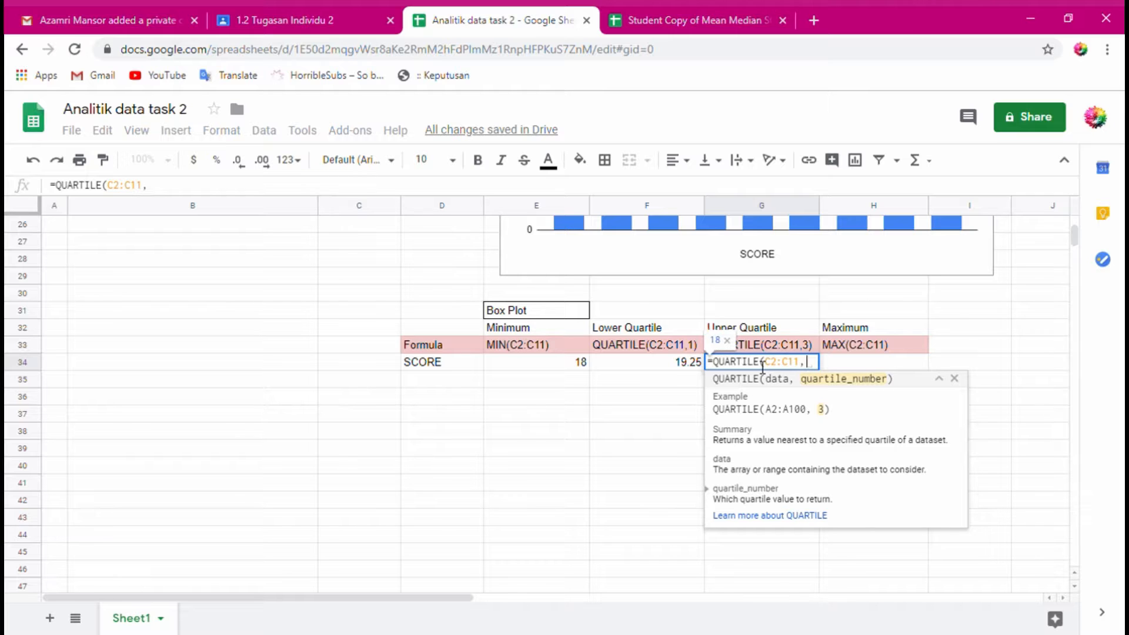
text(3))
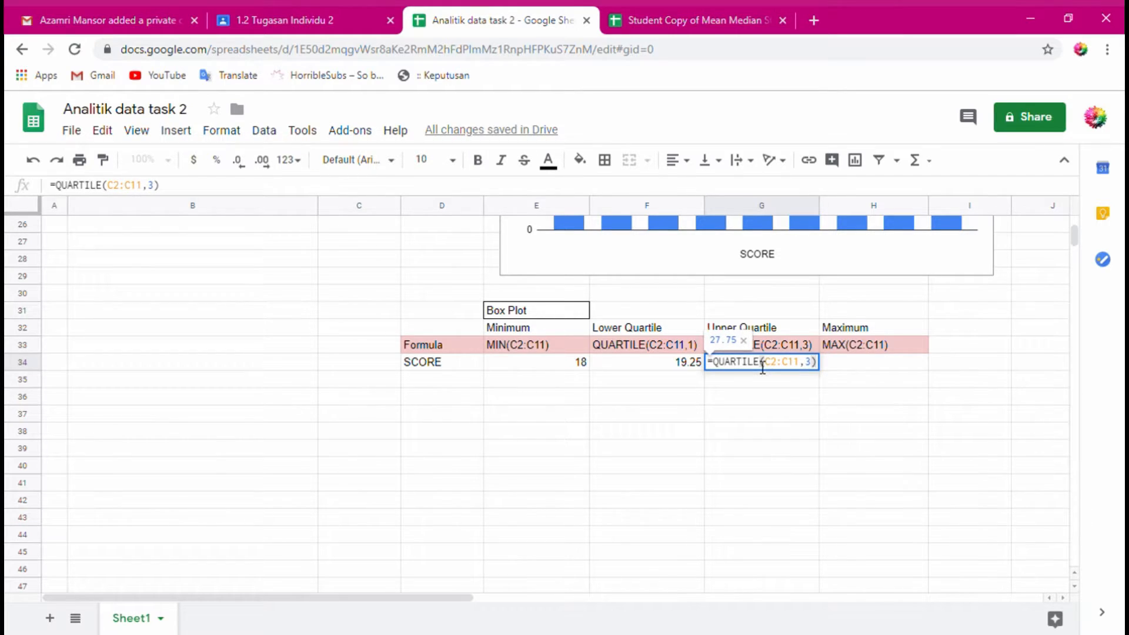
key(Return)
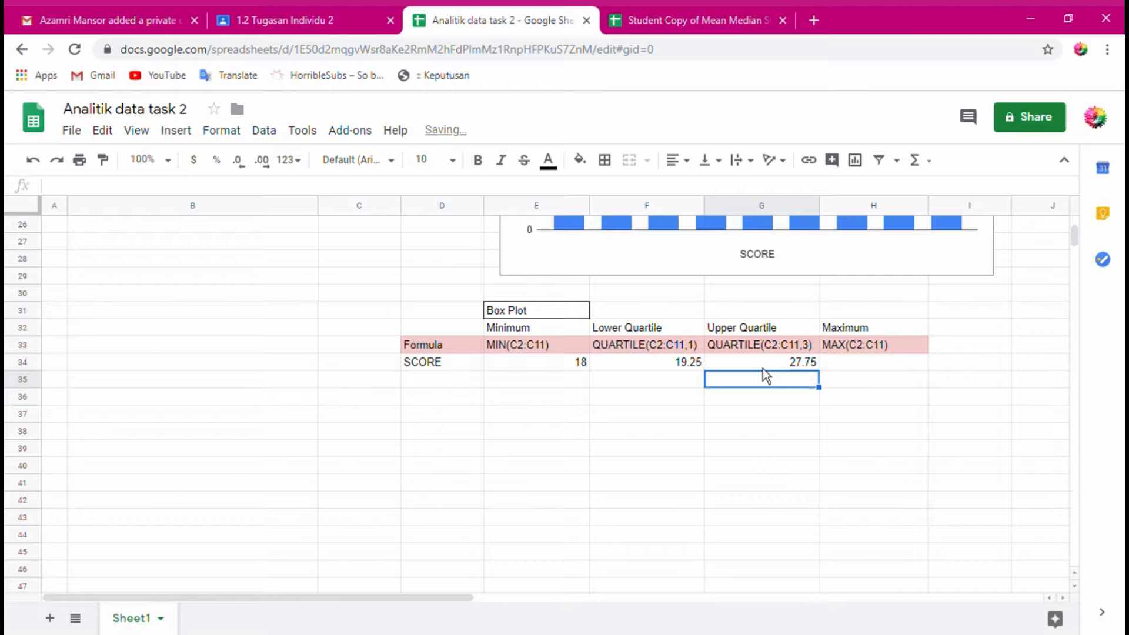
Calculate the maximum score for the box plot in H34 with the formula =MAX(C2:C11).
click(856, 368)
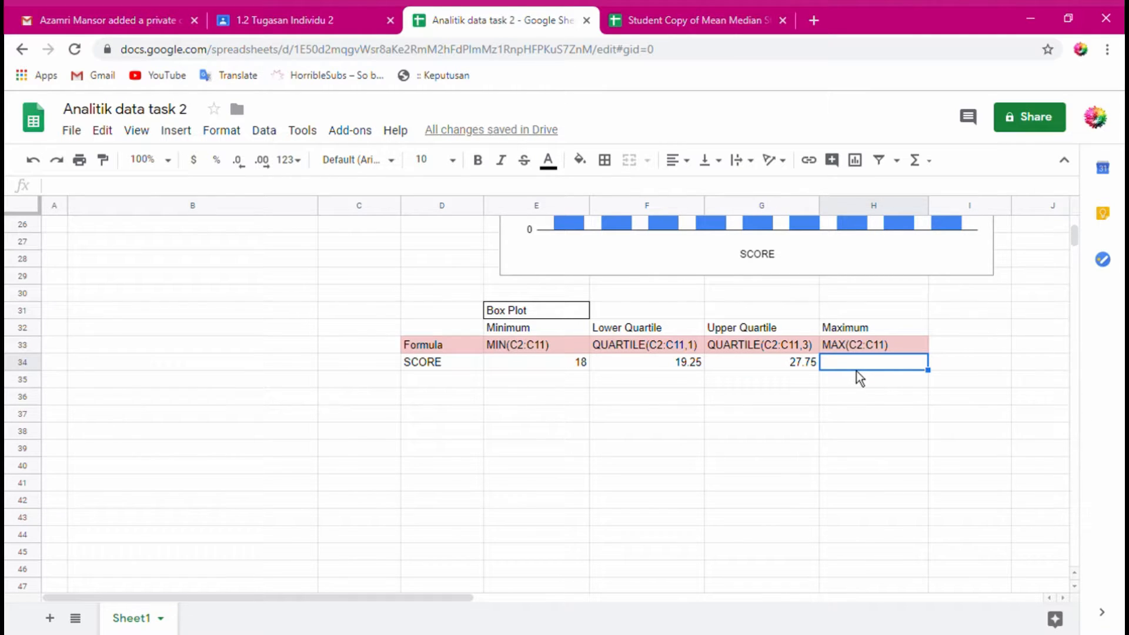
text(=MAX)
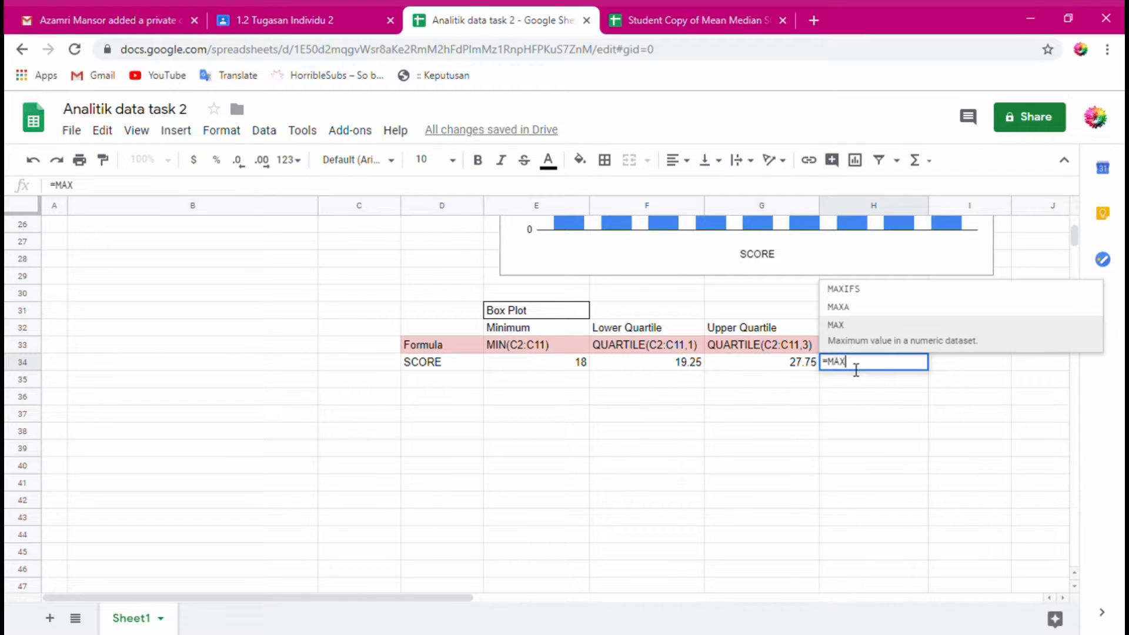
text(()
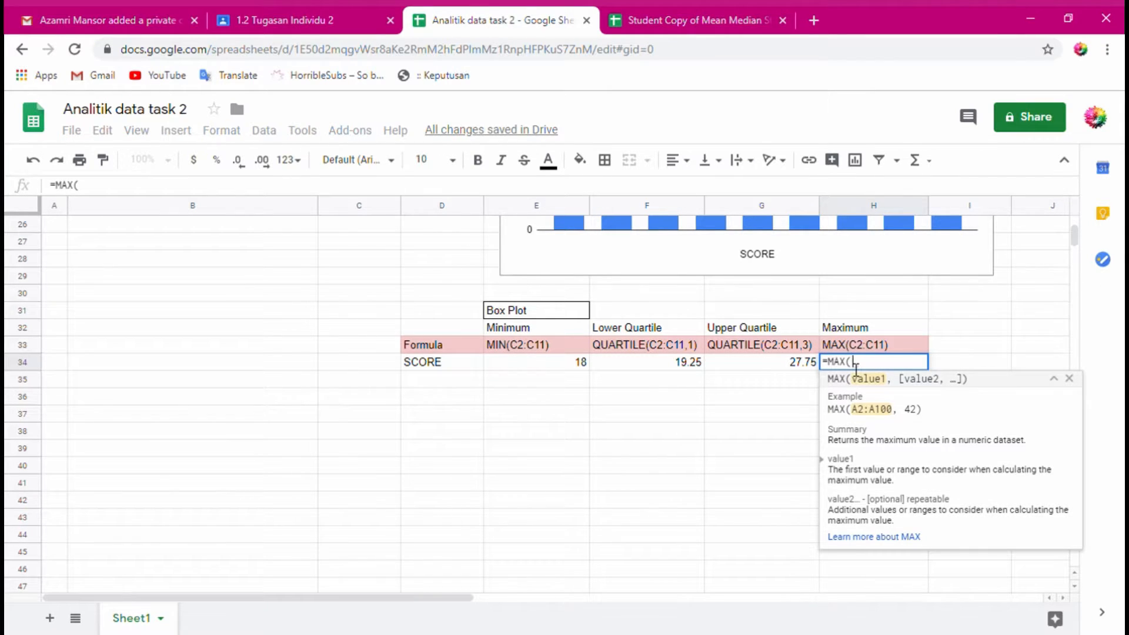
text(C)
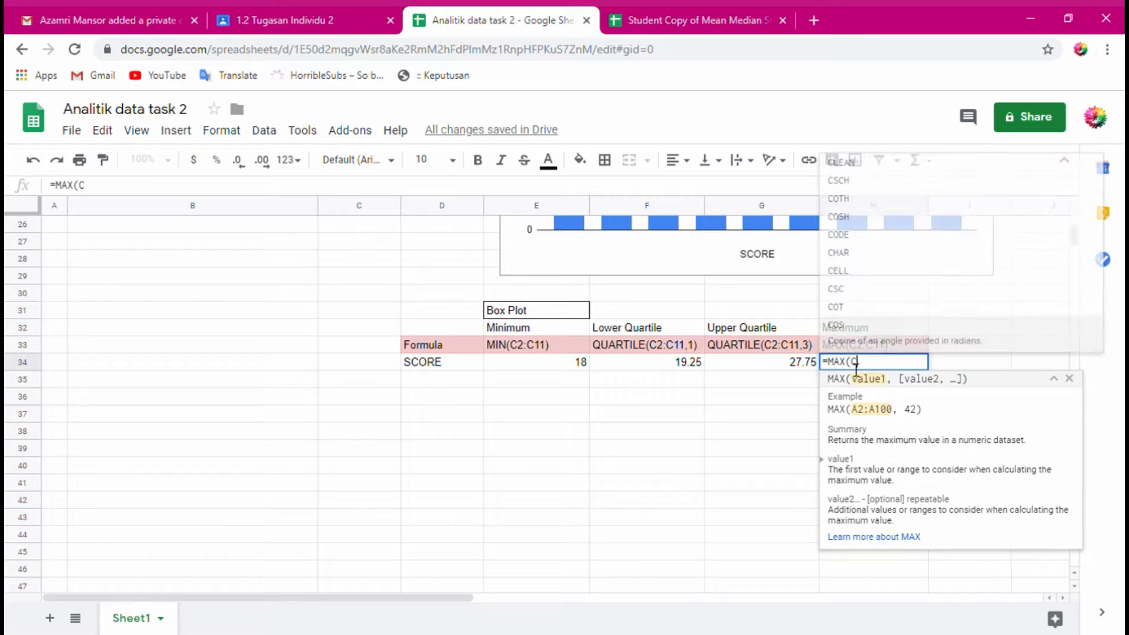
text(2:)
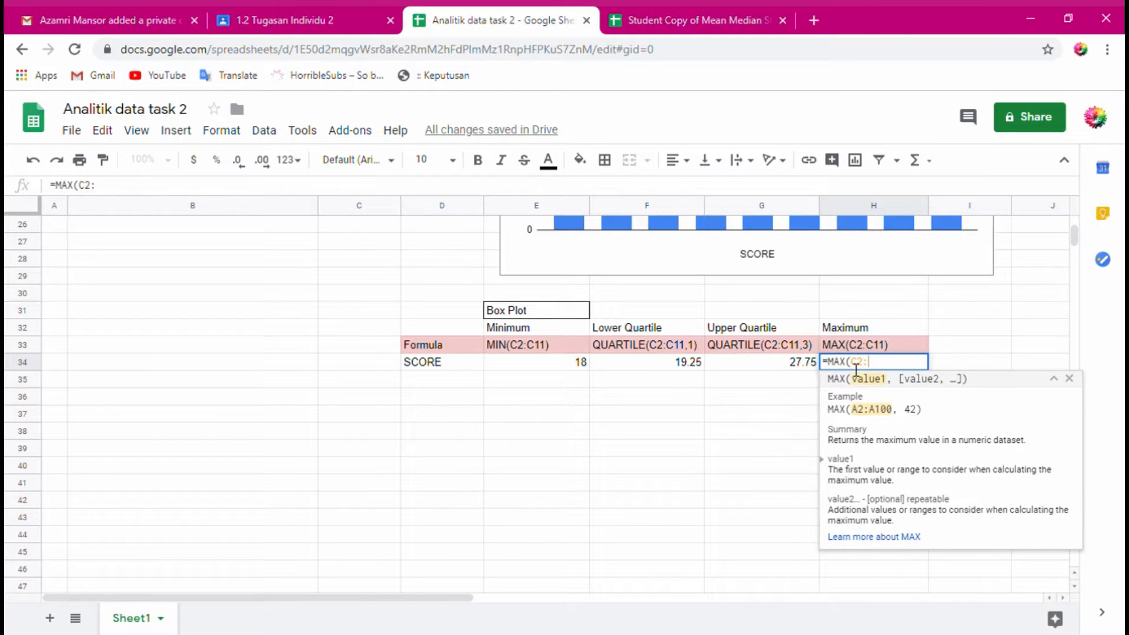
text(C1)
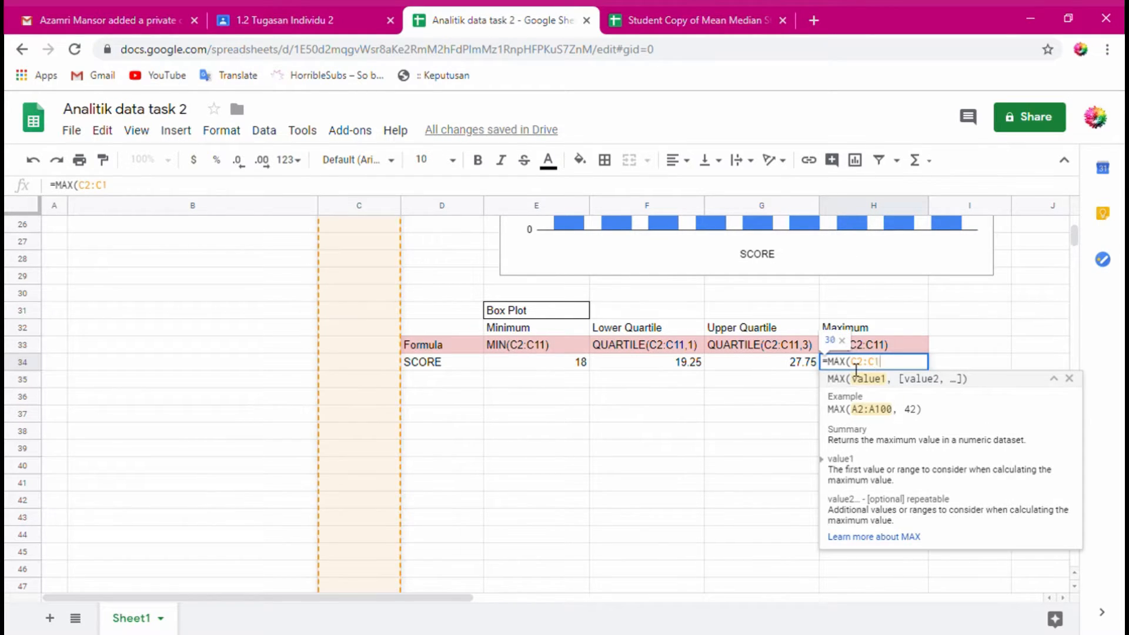
text(1))
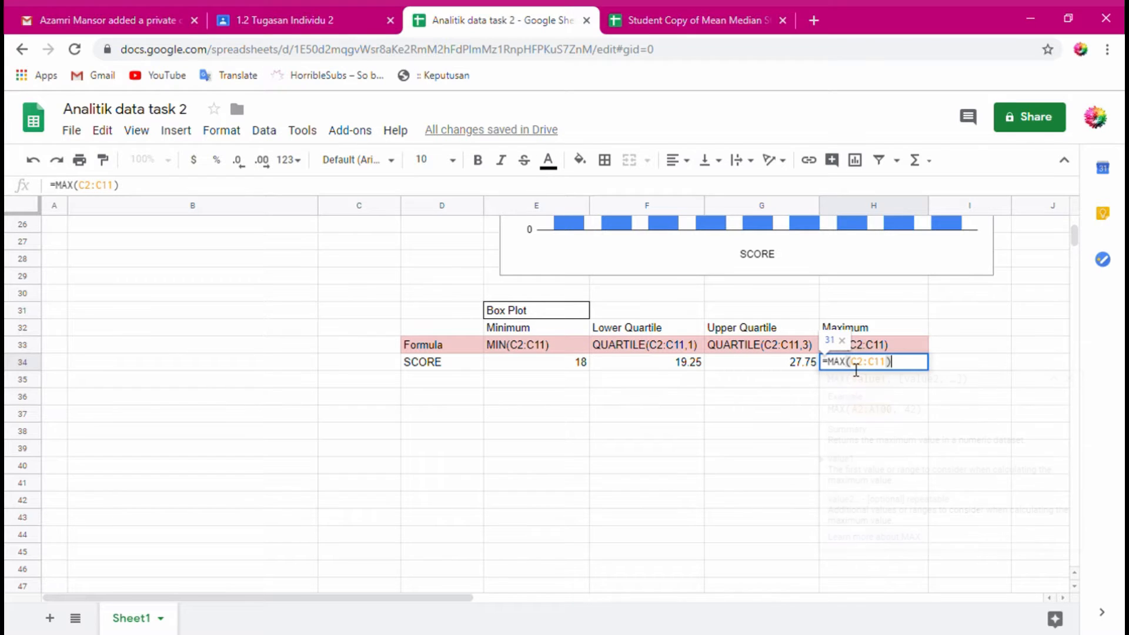
key(Return)
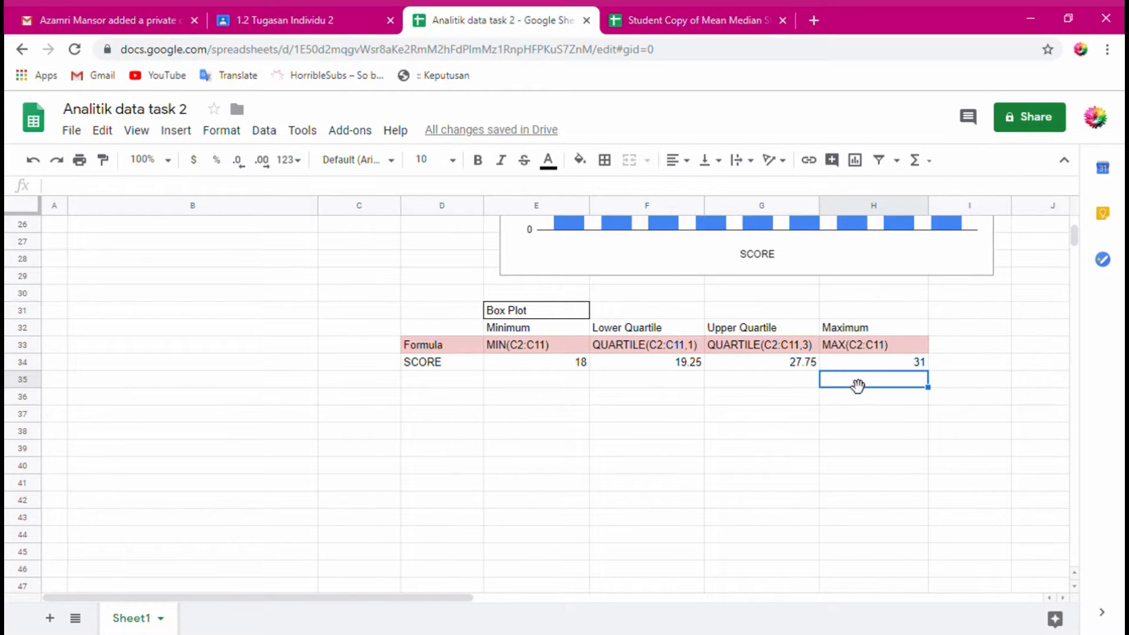
Insert a candlestick chart of the SCORE box plot values in D34:H34.
scroll(851, 458, down, 1)
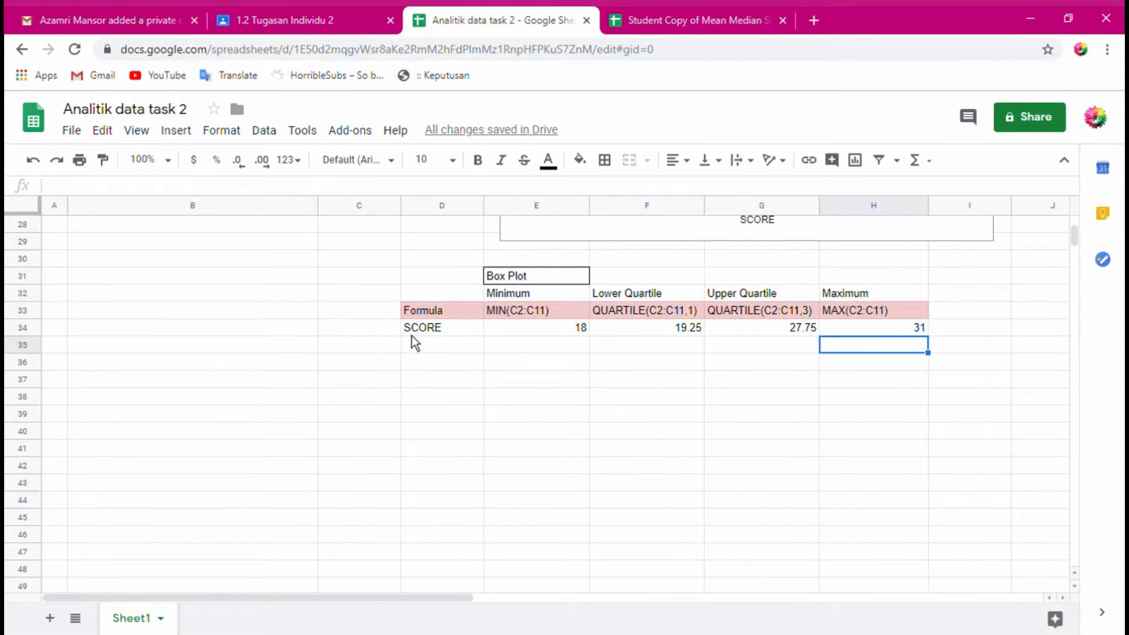
drag(412, 336, 907, 340)
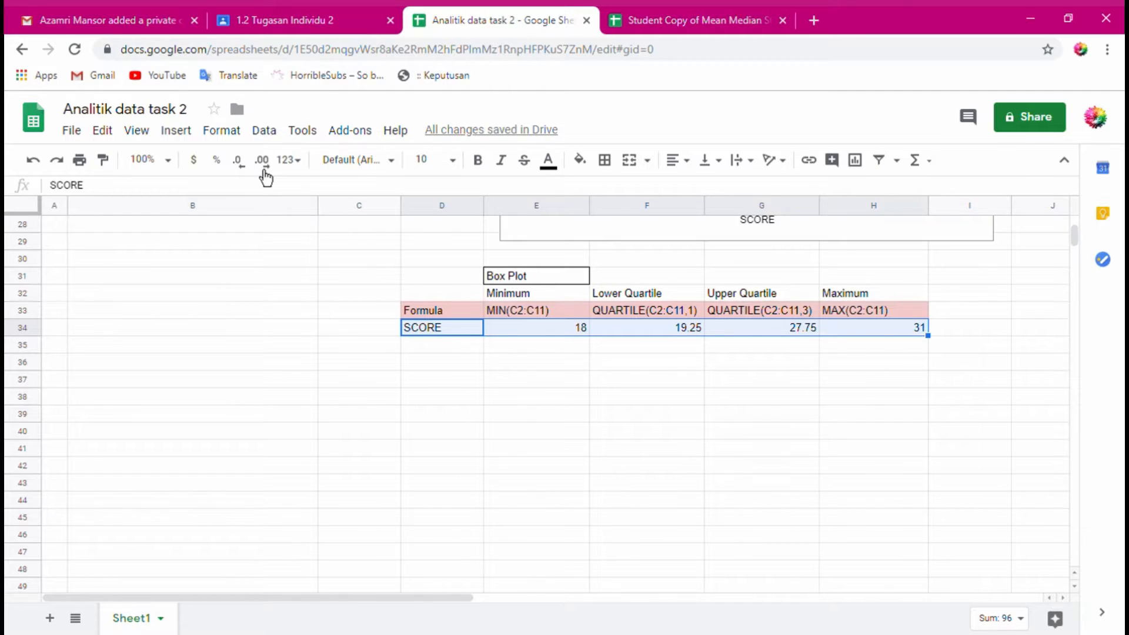
click(177, 133)
click(260, 360)
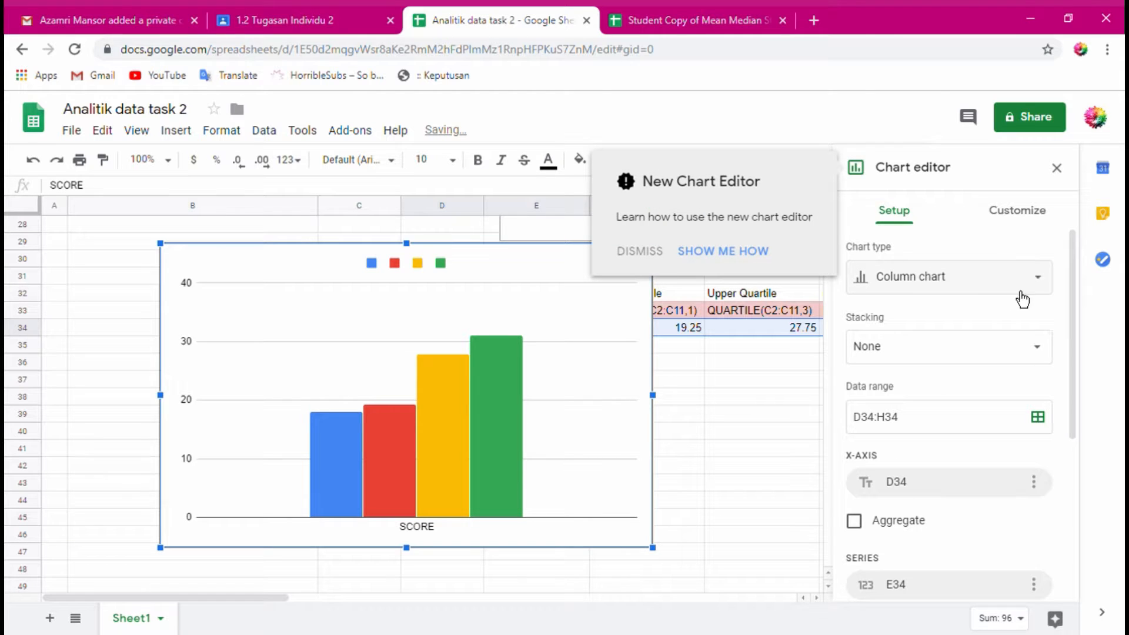
click(1037, 291)
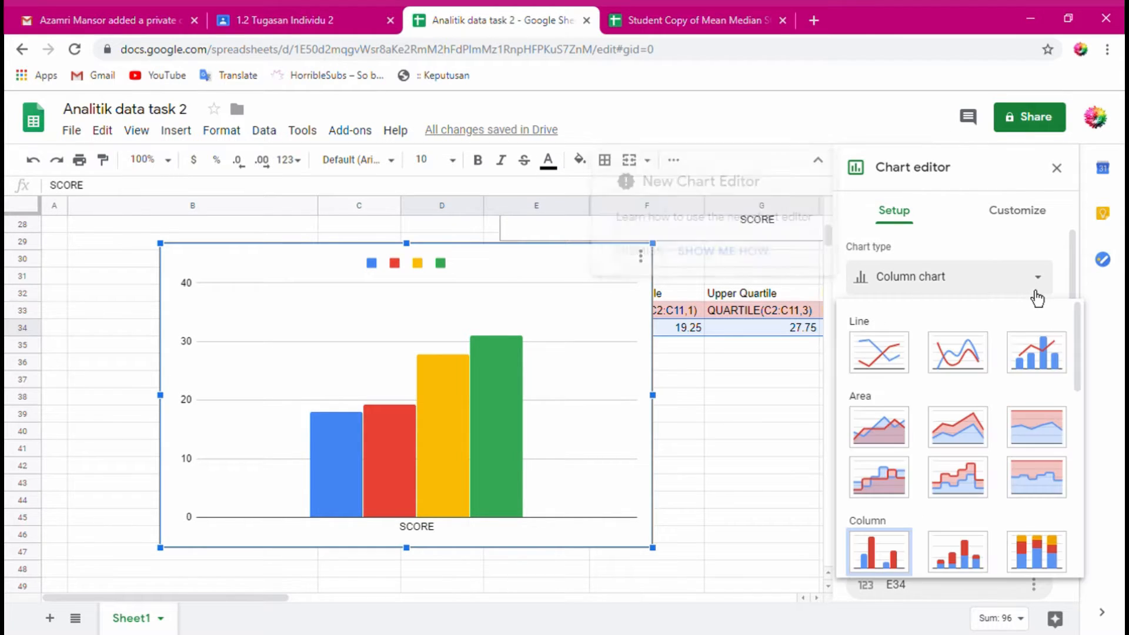
scroll(1020, 465, down, 10)
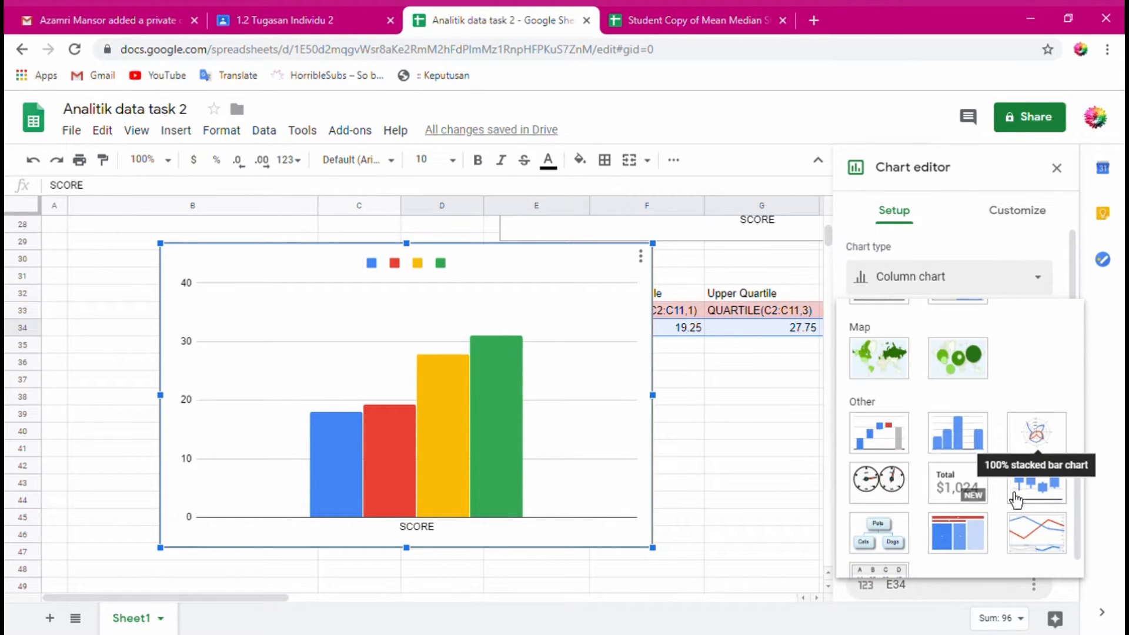
click(1046, 485)
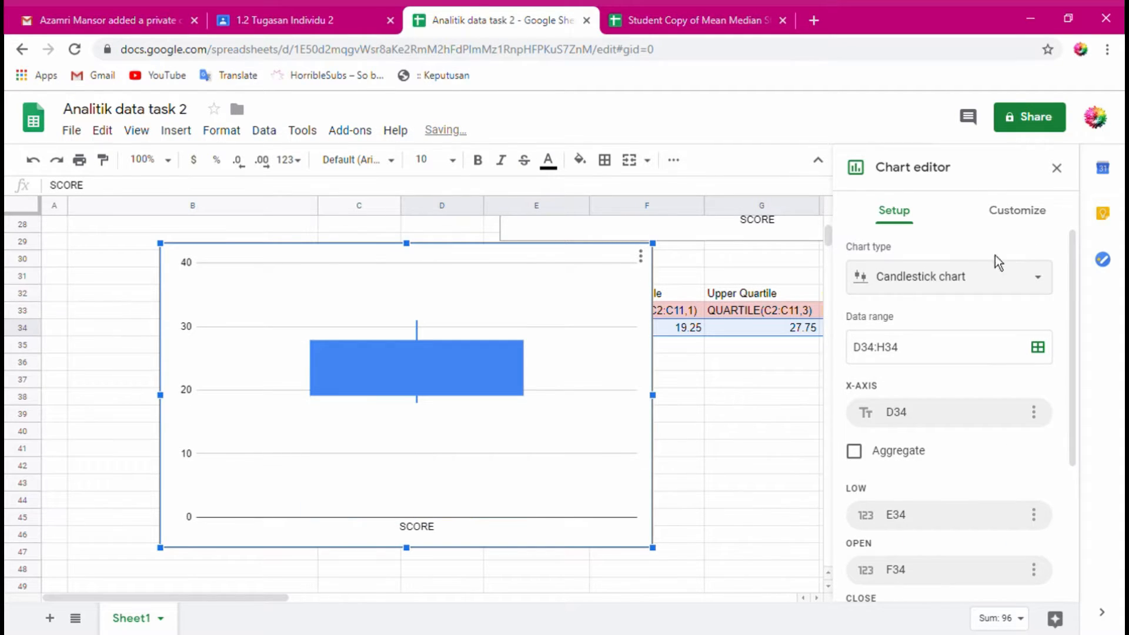
click(1061, 178)
Move the candlestick chart directly below the box plot table and shrink it to fit above the Stem and Leaf Plot heading.
scroll(652, 402, down, 2)
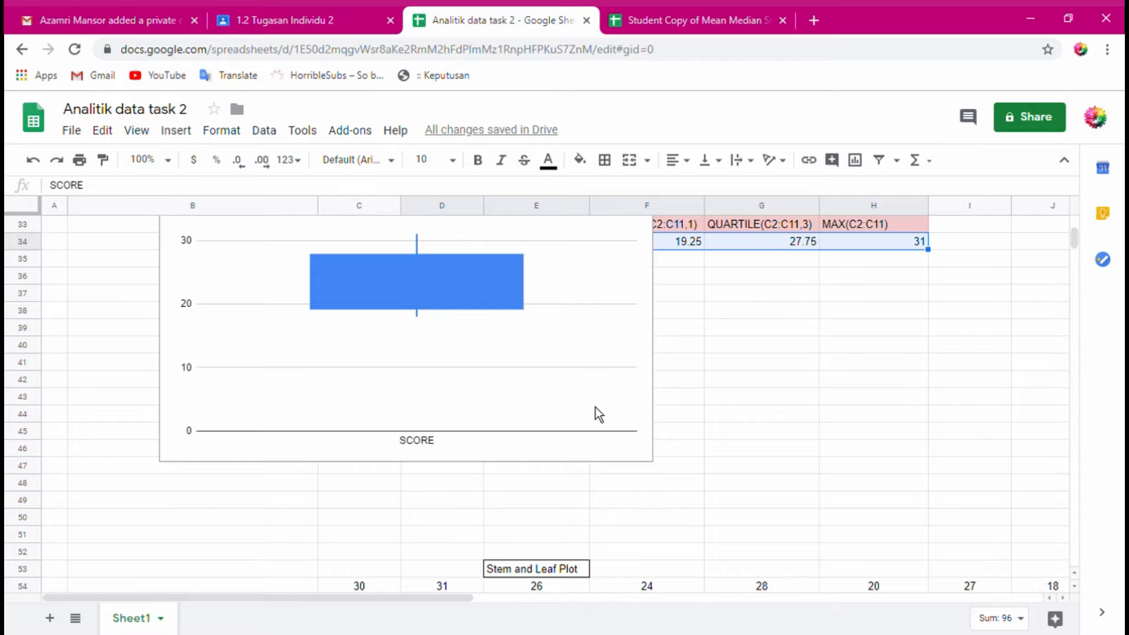
drag(652, 445, 927, 515)
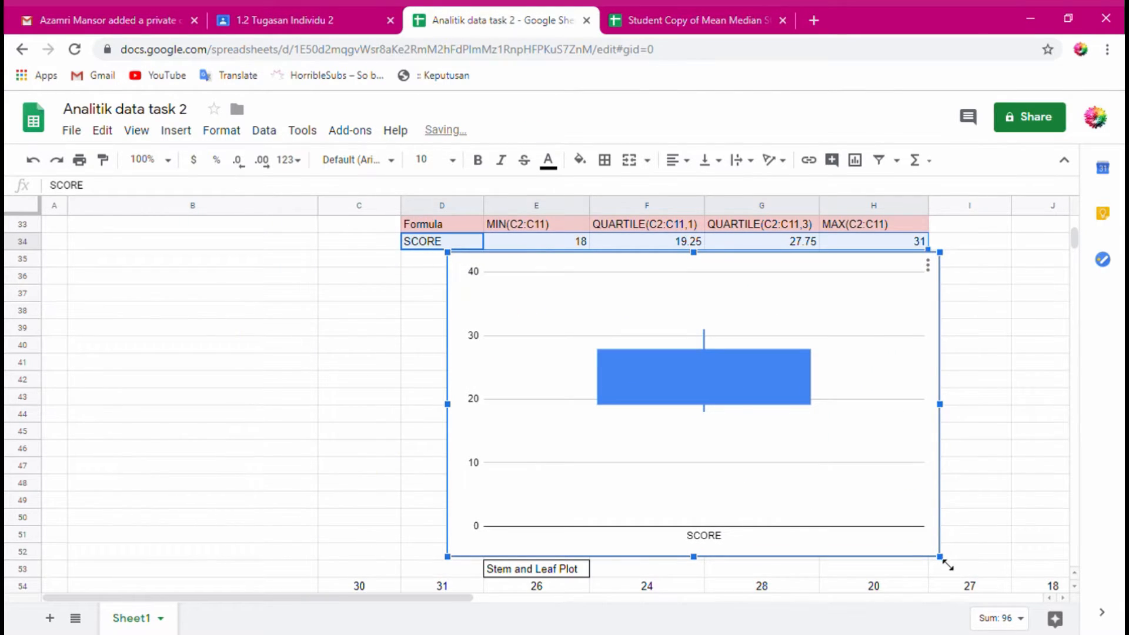
drag(946, 565, 906, 535)
mouse_move(796, 451)
mouse_down()
mouse_move(777, 457)
mouse_move(786, 458)
mouse_up()
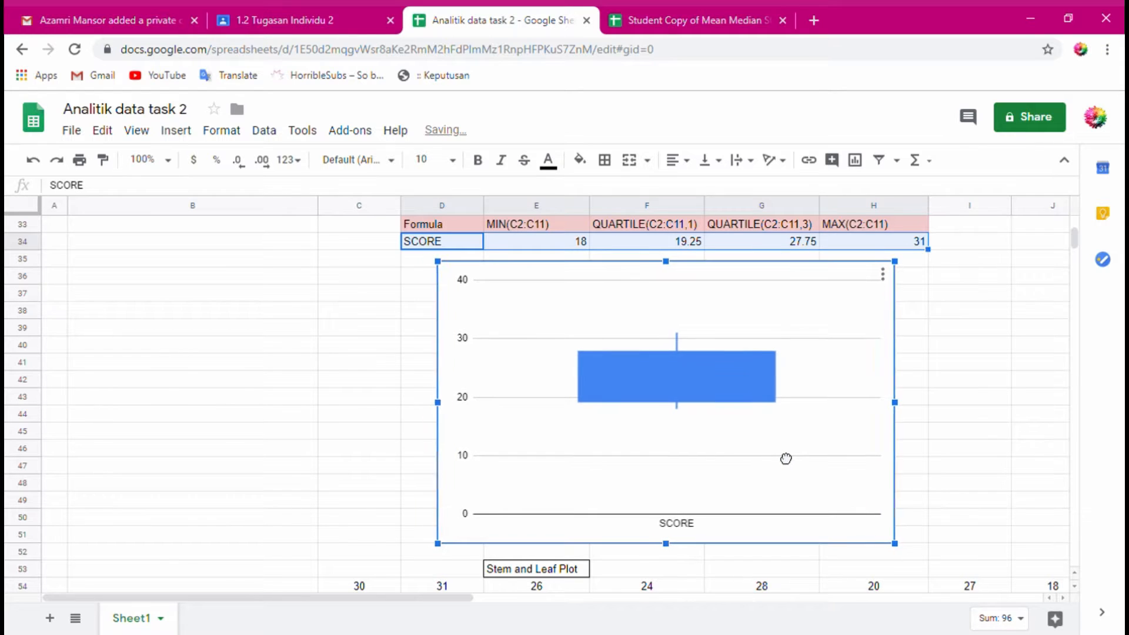
scroll(904, 435, down, 1)
scroll(904, 434, up, 3)
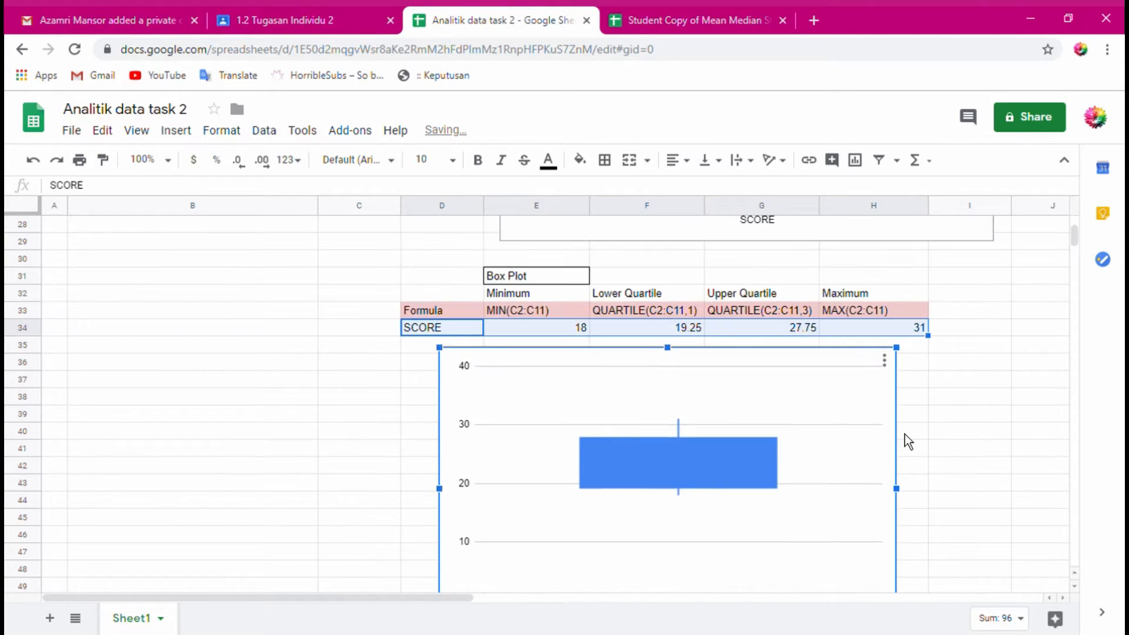
Fill the first stem-and-leaf row with stem 3 in D57 and leaves 0 and 1 in E57:F57.
scroll(905, 434, down, 5)
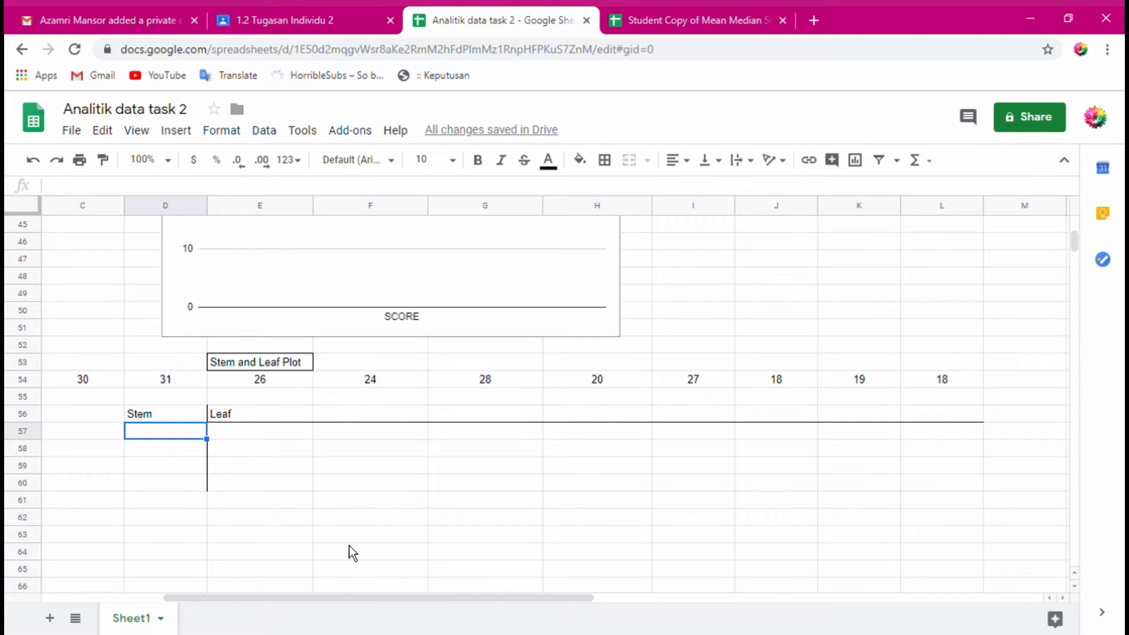
drag(364, 600, 379, 622)
scroll(1085, 253, down, 5)
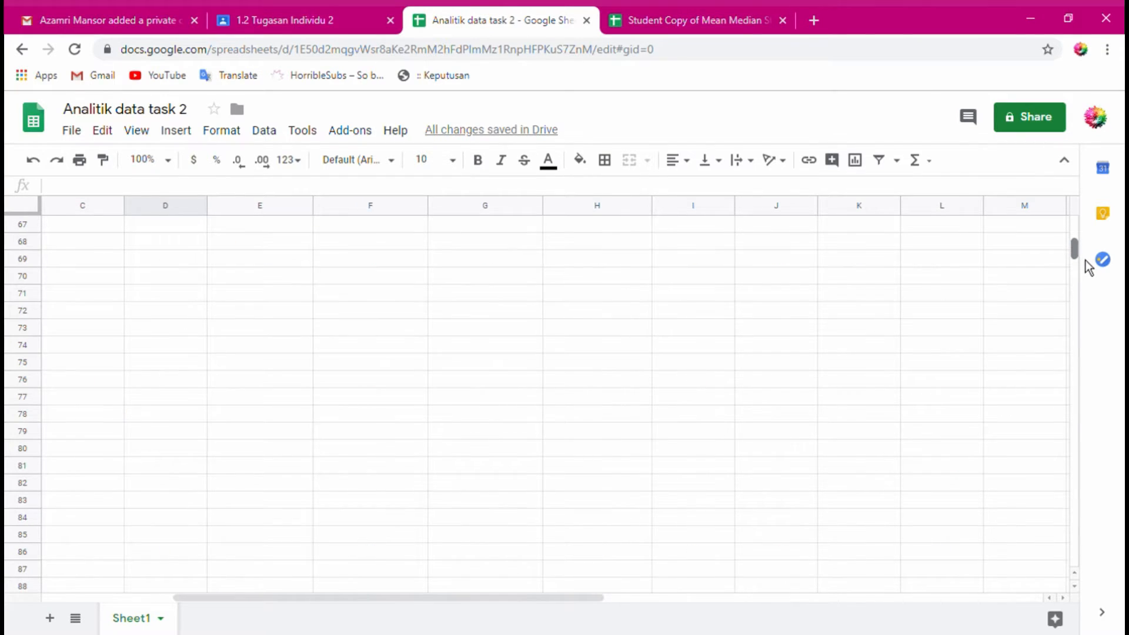
scroll(1085, 257, up, 6)
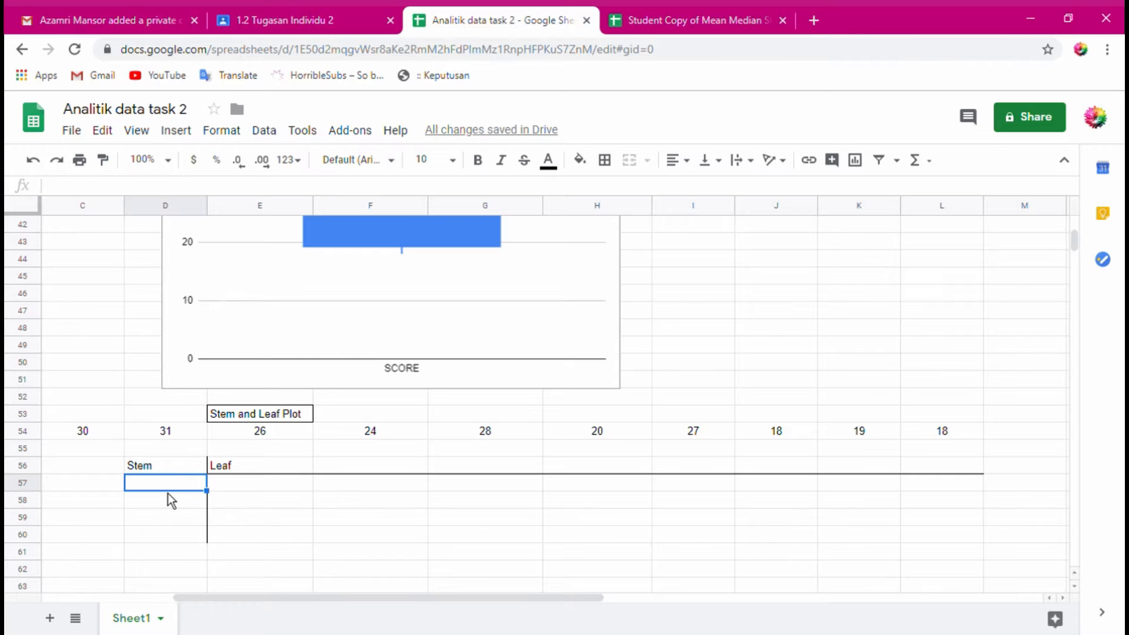
text(3)
click(236, 487)
text(0)
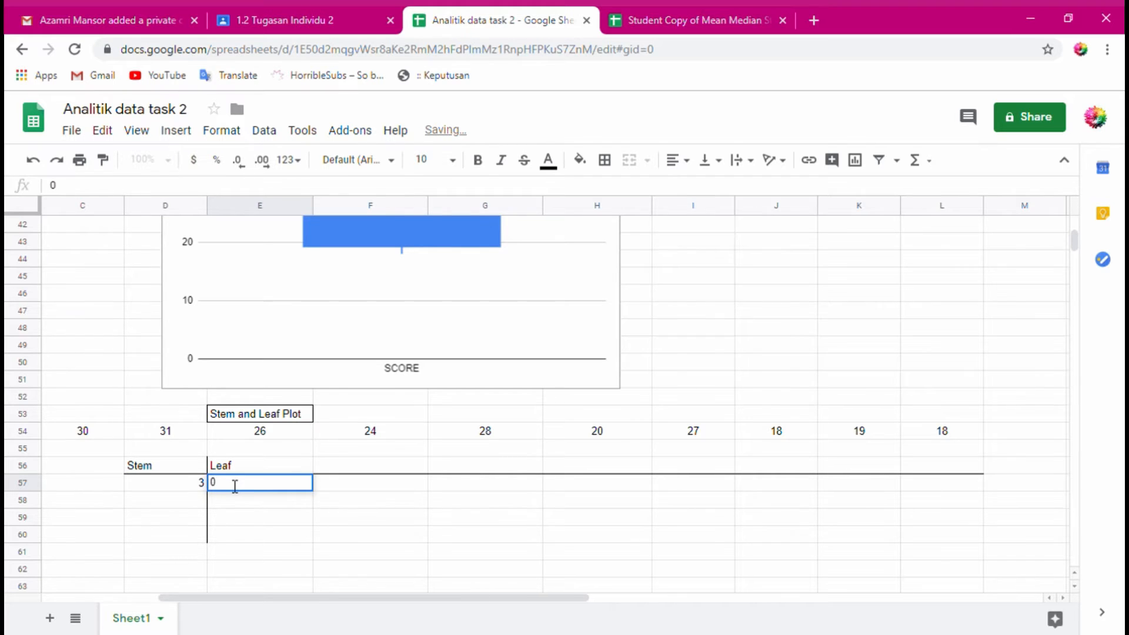
click(347, 488)
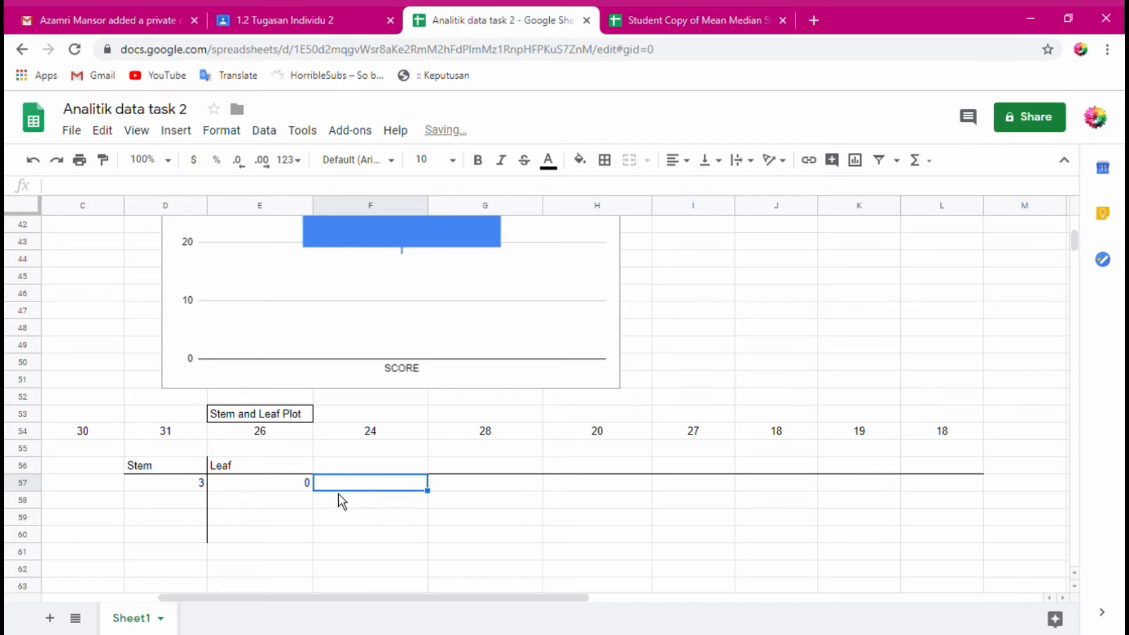
click(197, 443)
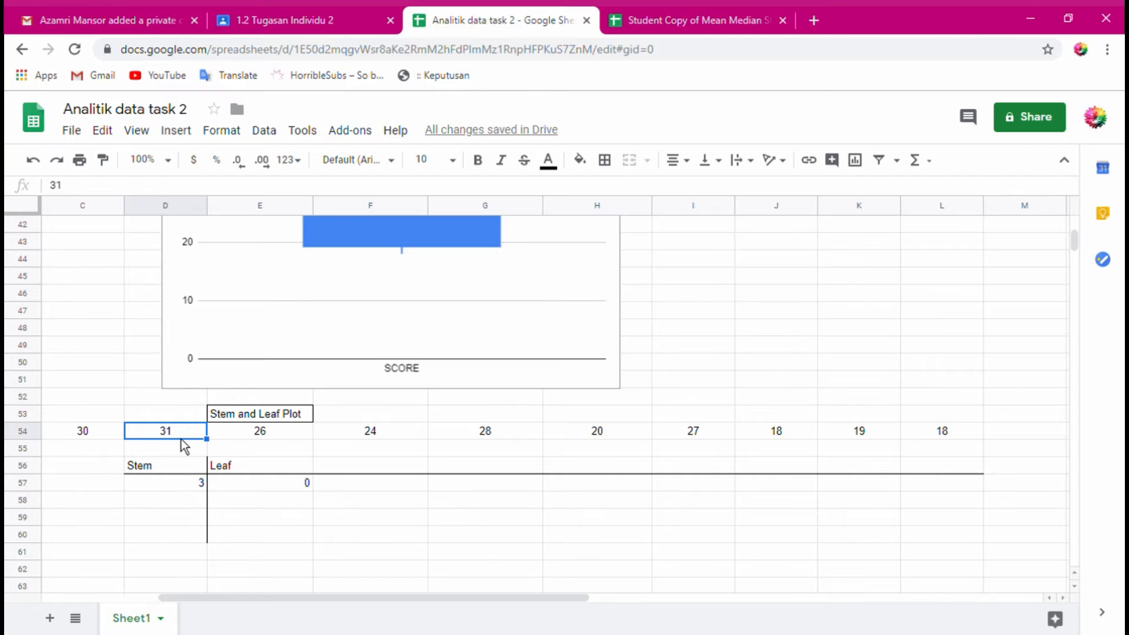
click(348, 488)
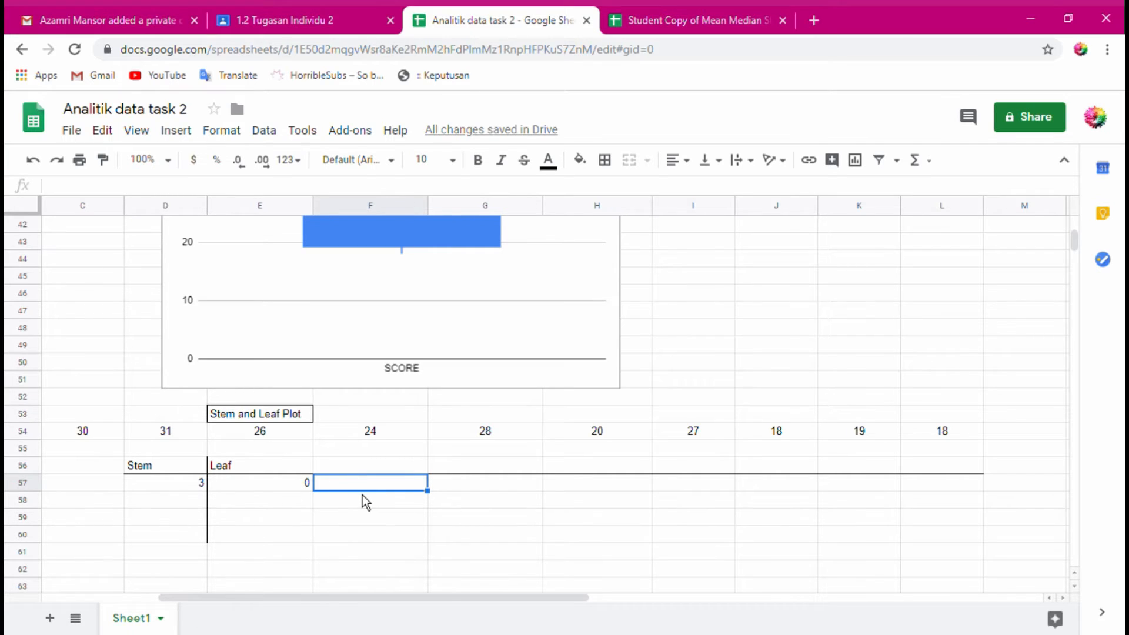
text(1)
key(Return)
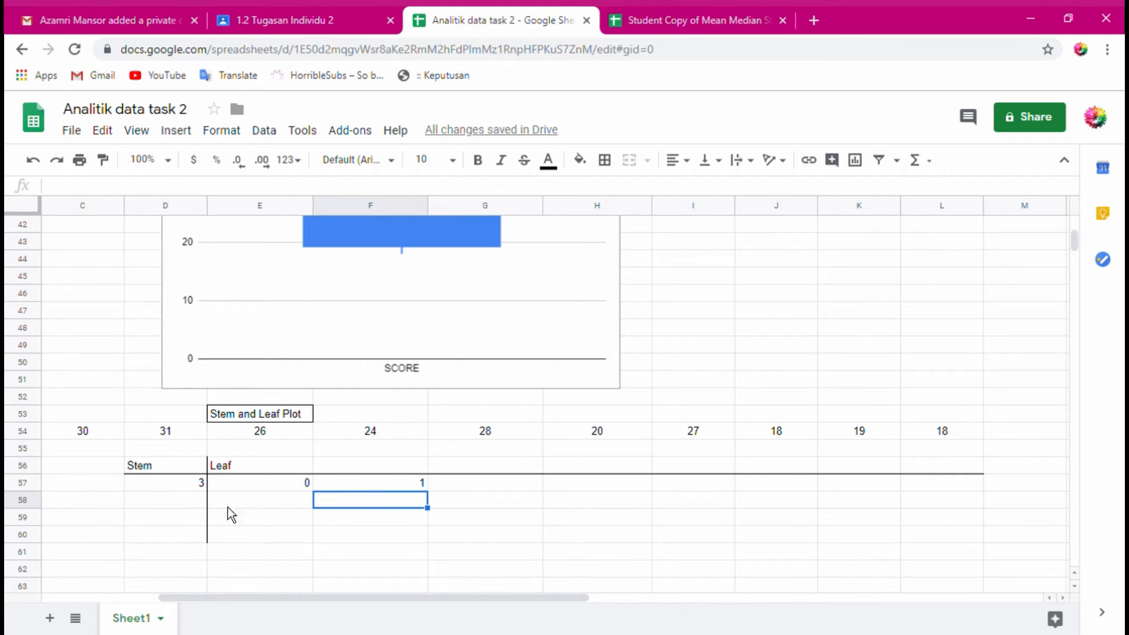
Fill the second stem-and-leaf row with stem 2 in D58 and leaves 6, 4, 8, 0 and 7 in E58:I58.
click(204, 503)
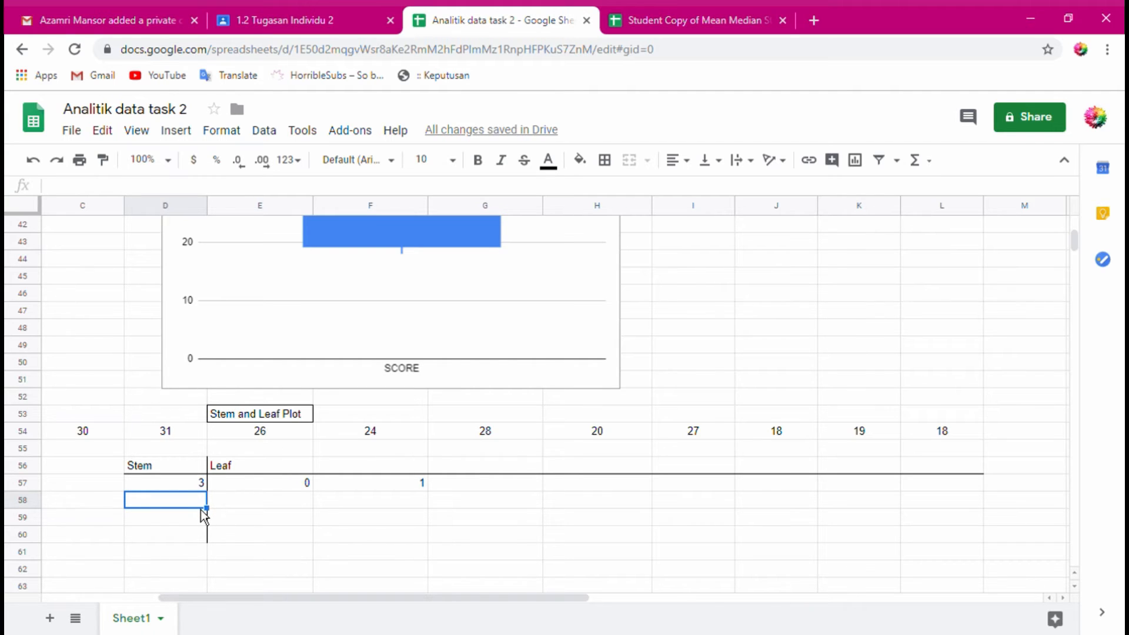
text(2)
click(244, 508)
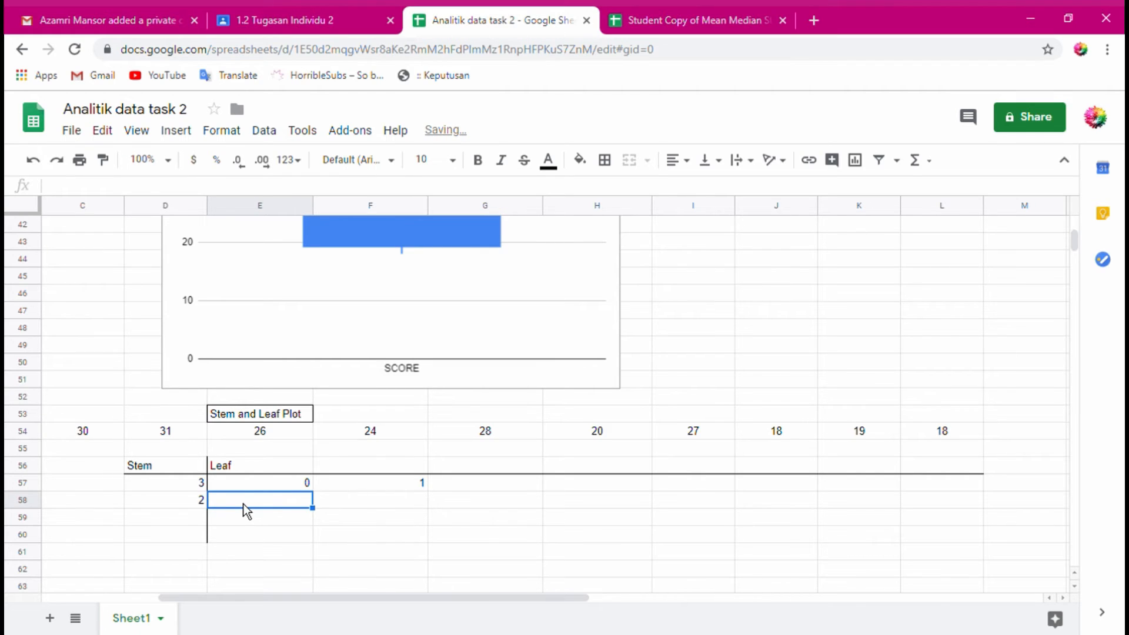
text(6)
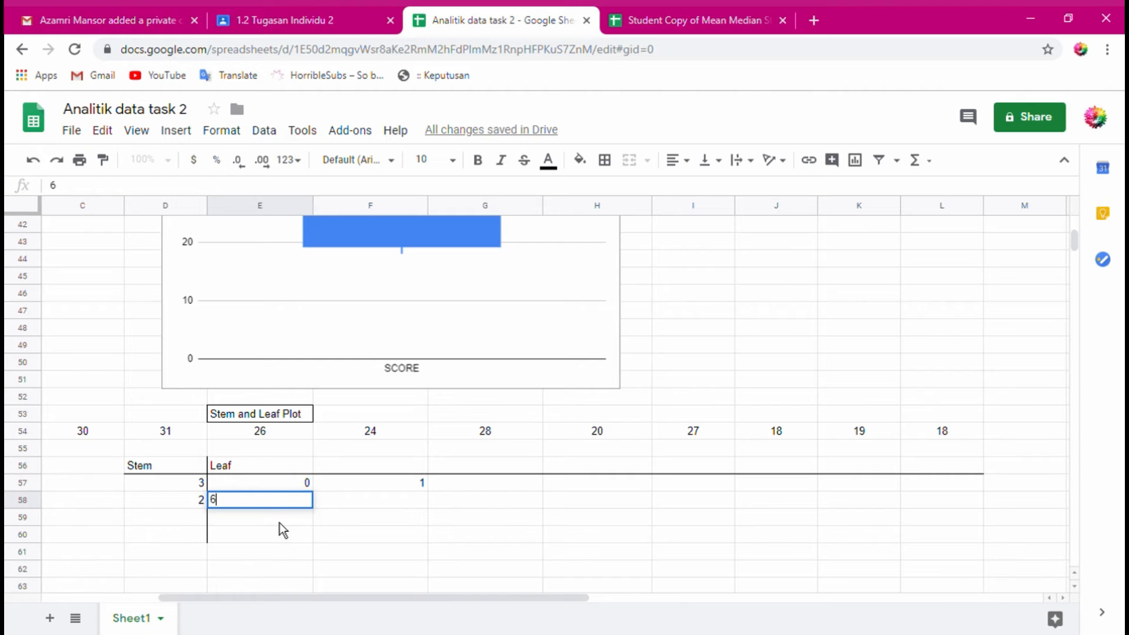
click(352, 504)
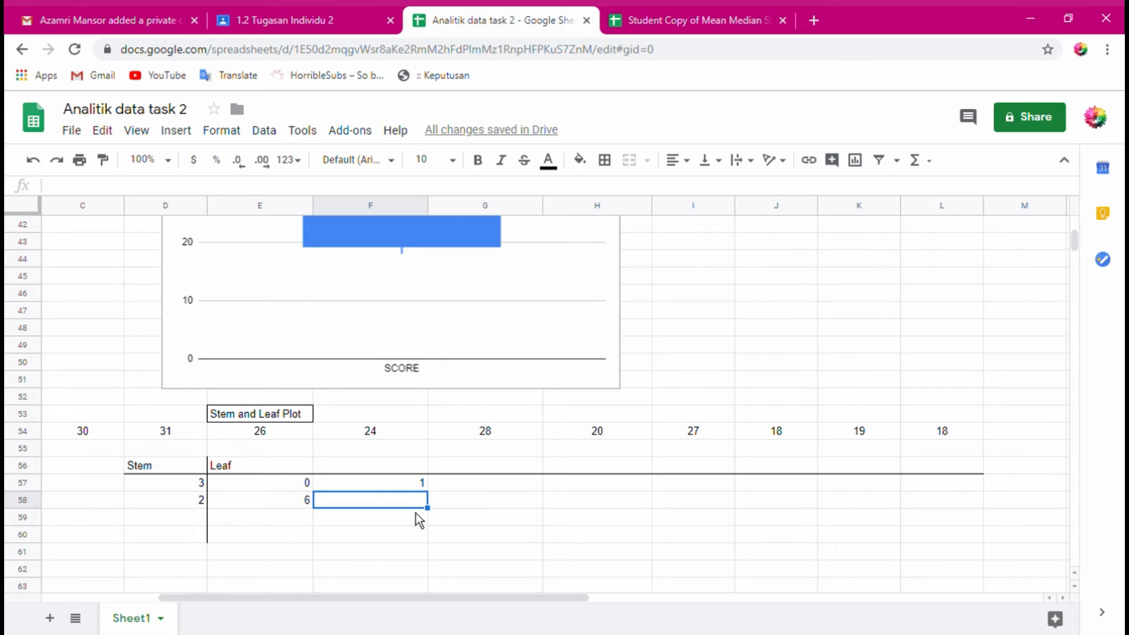
text(4)
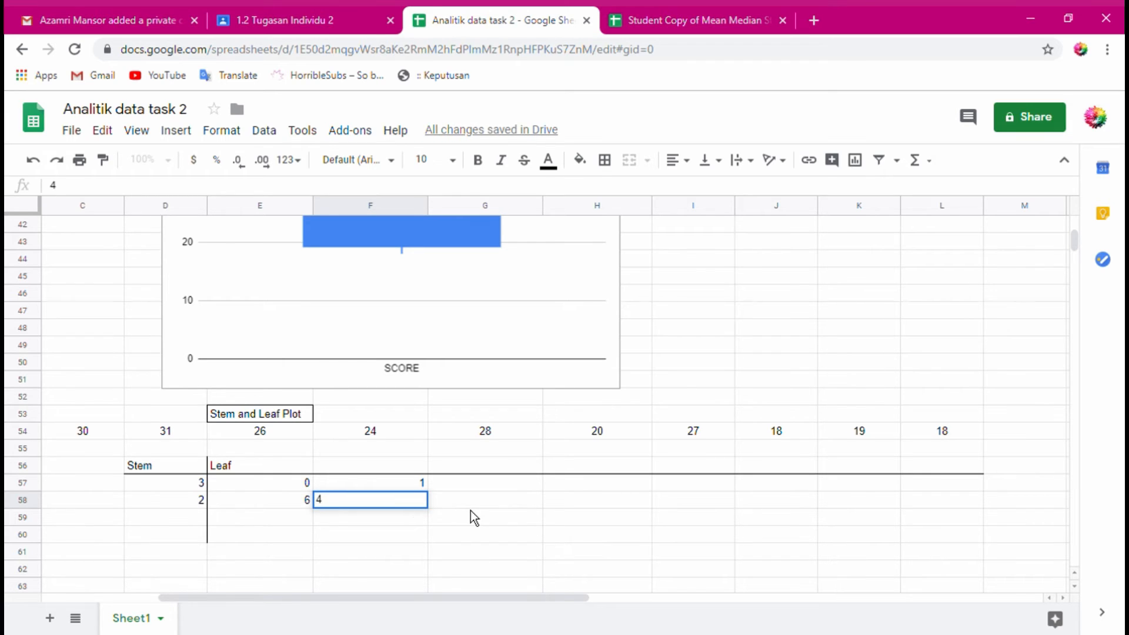
click(437, 510)
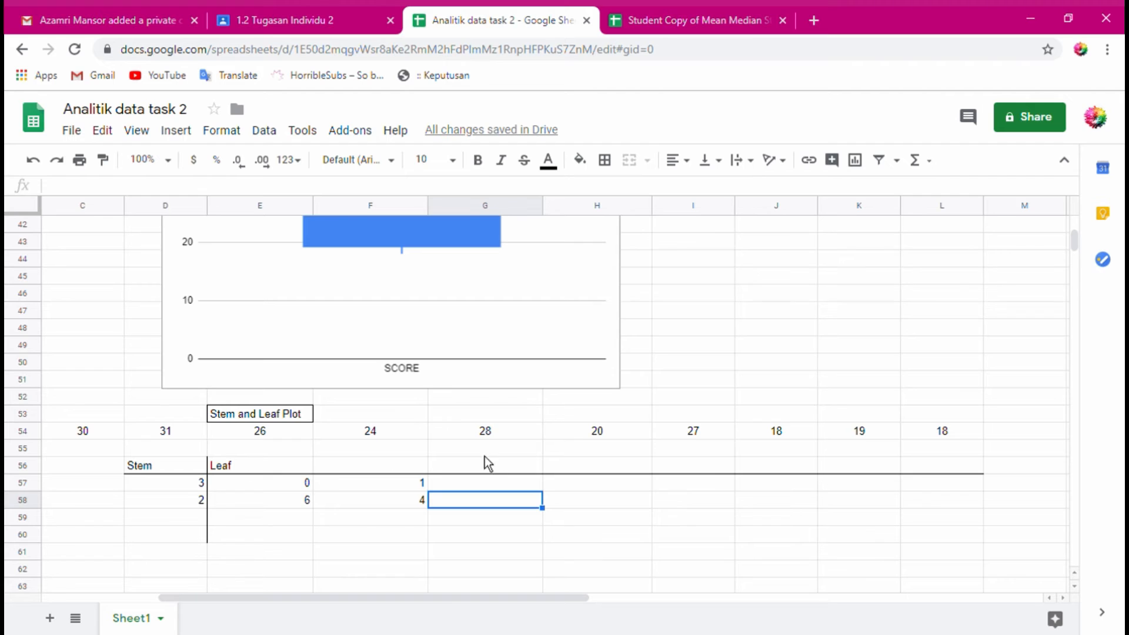
text(8)
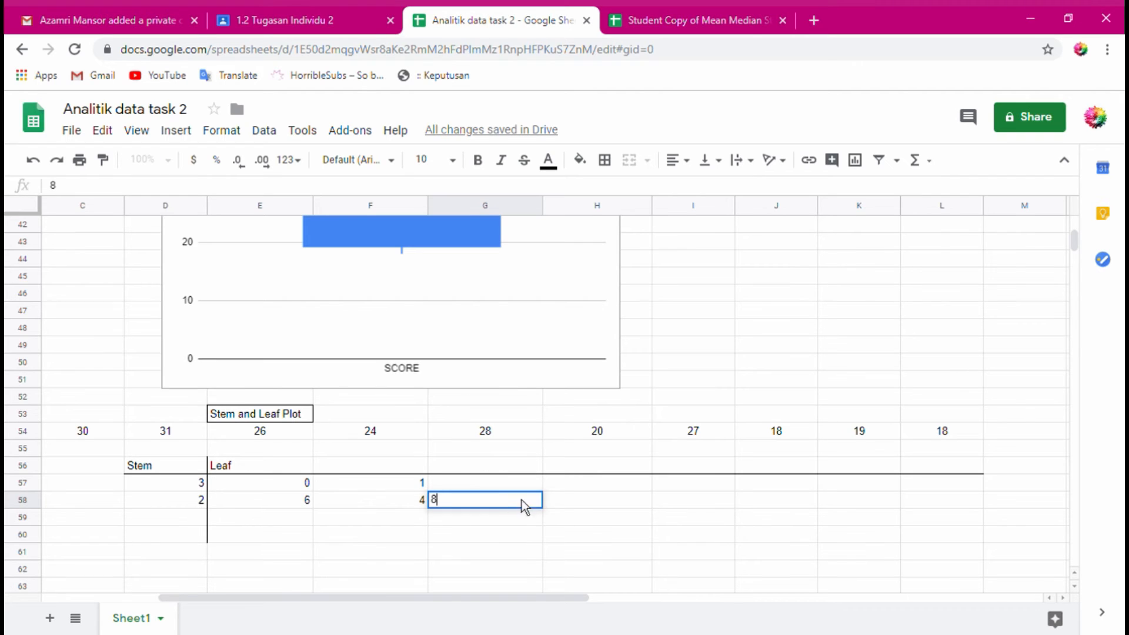
click(598, 435)
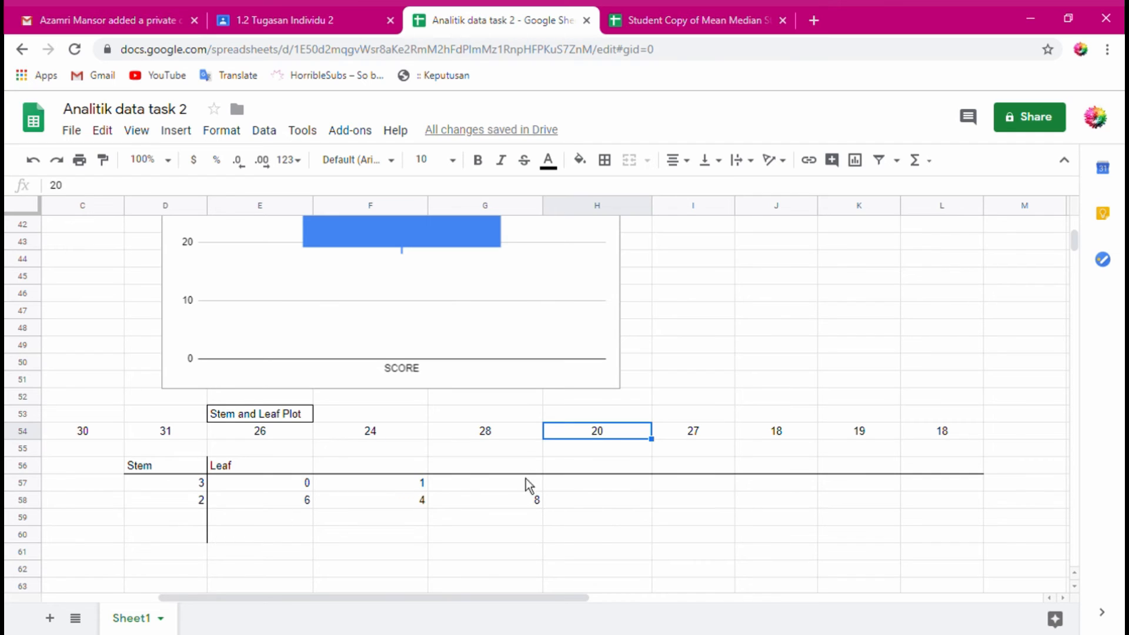
click(605, 510)
text(0)
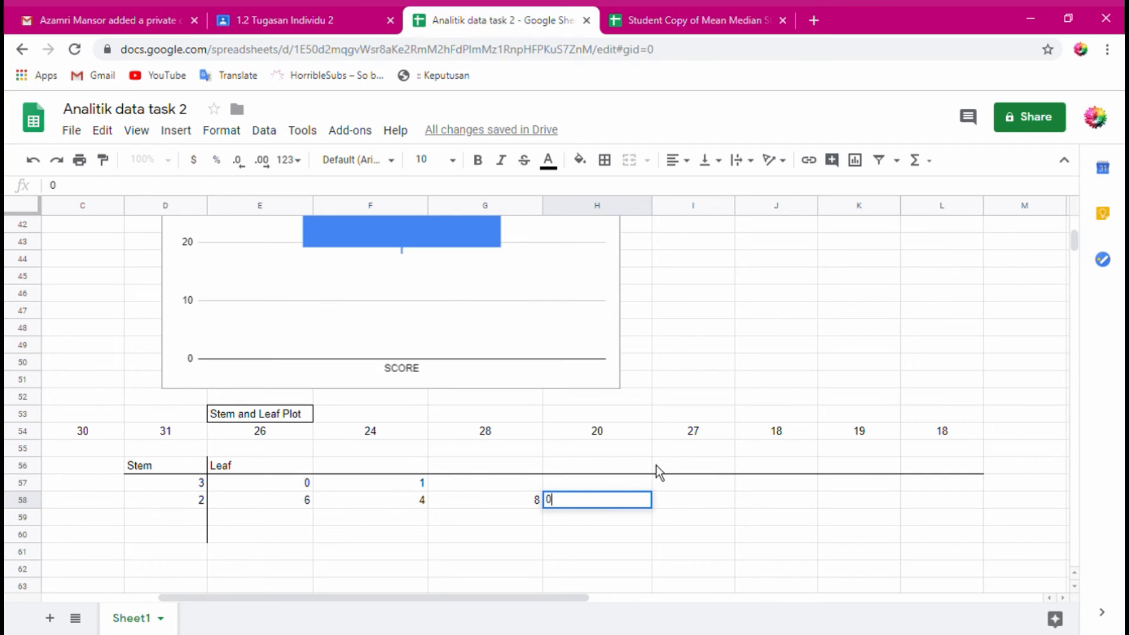
click(697, 441)
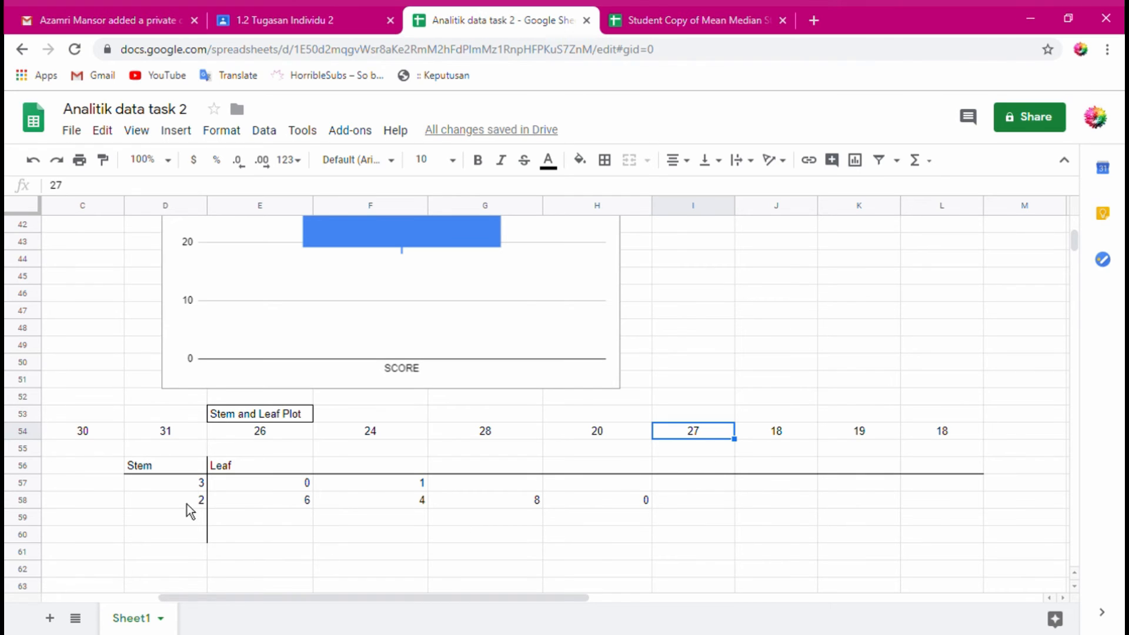
click(717, 507)
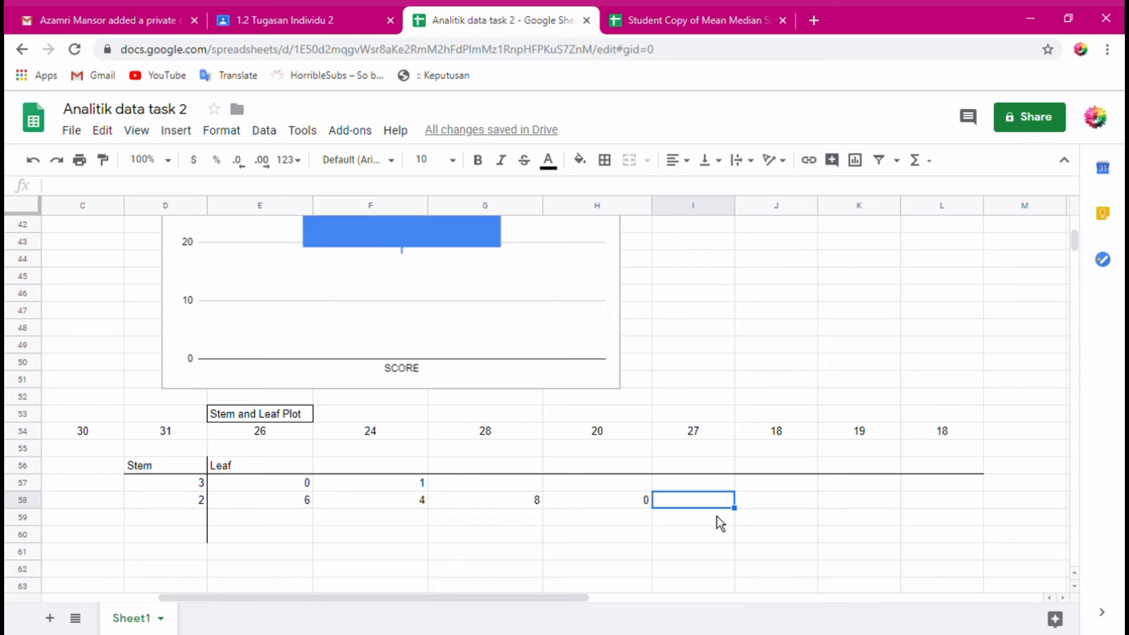
text(7)
Fill the third stem-and-leaf row with stem 1 in D59 and leaves 8, 9 and 8 in E59:G59.
click(786, 434)
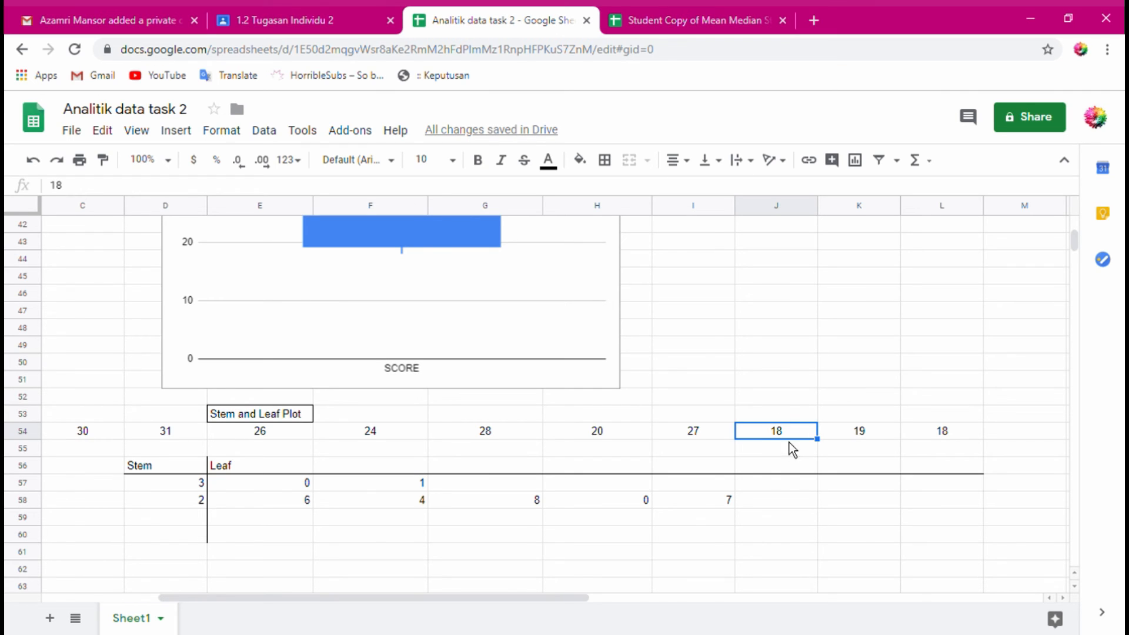
click(204, 518)
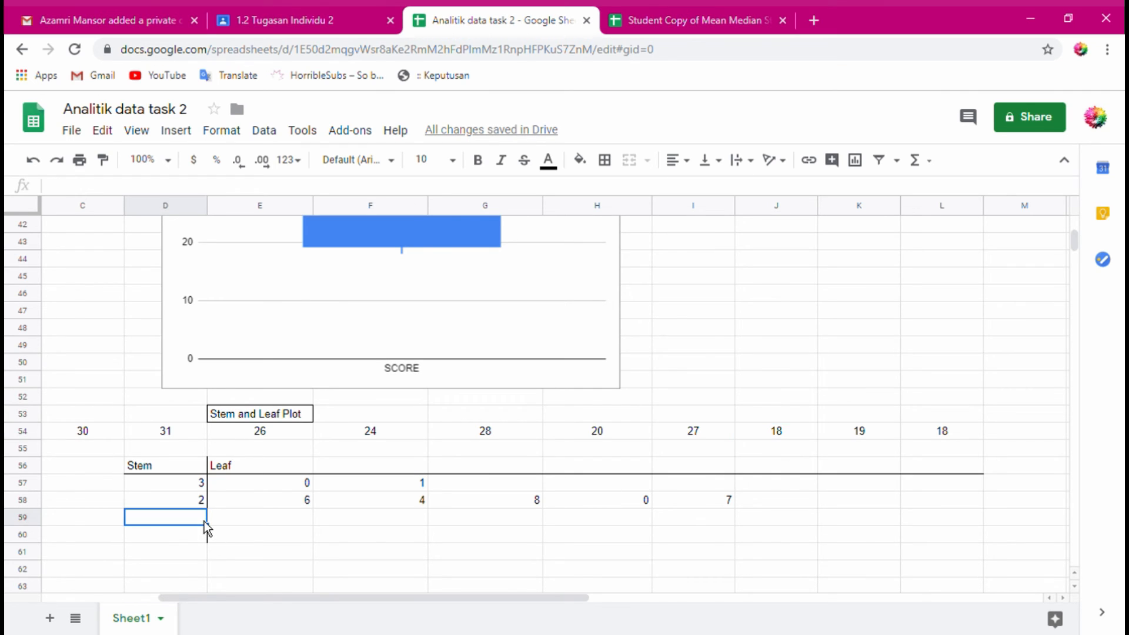
text(1)
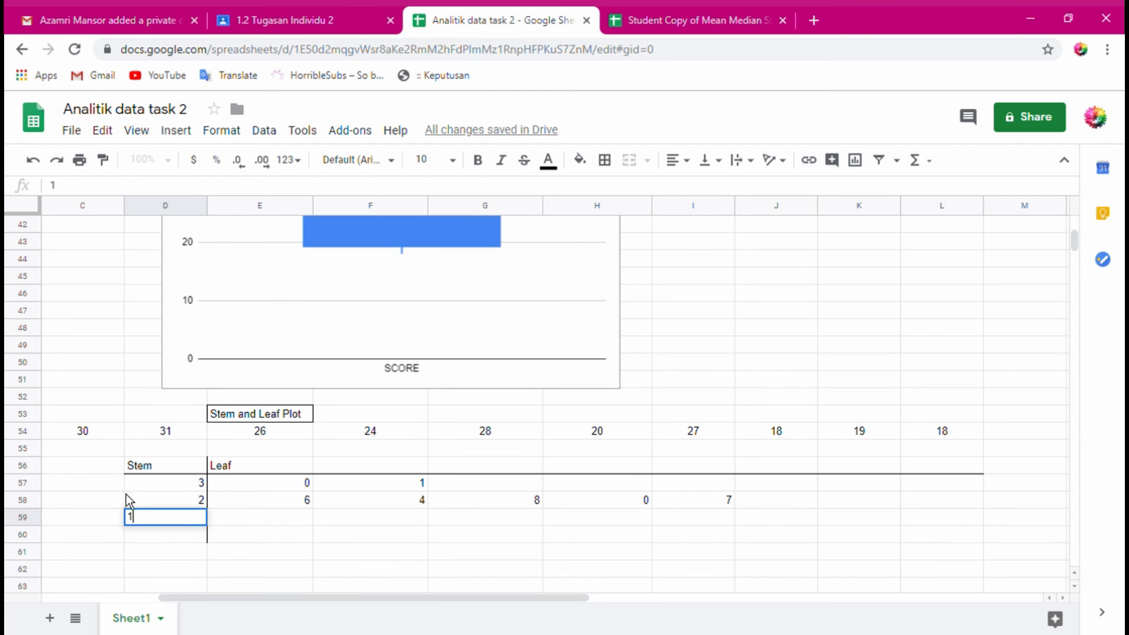
click(248, 521)
text(8)
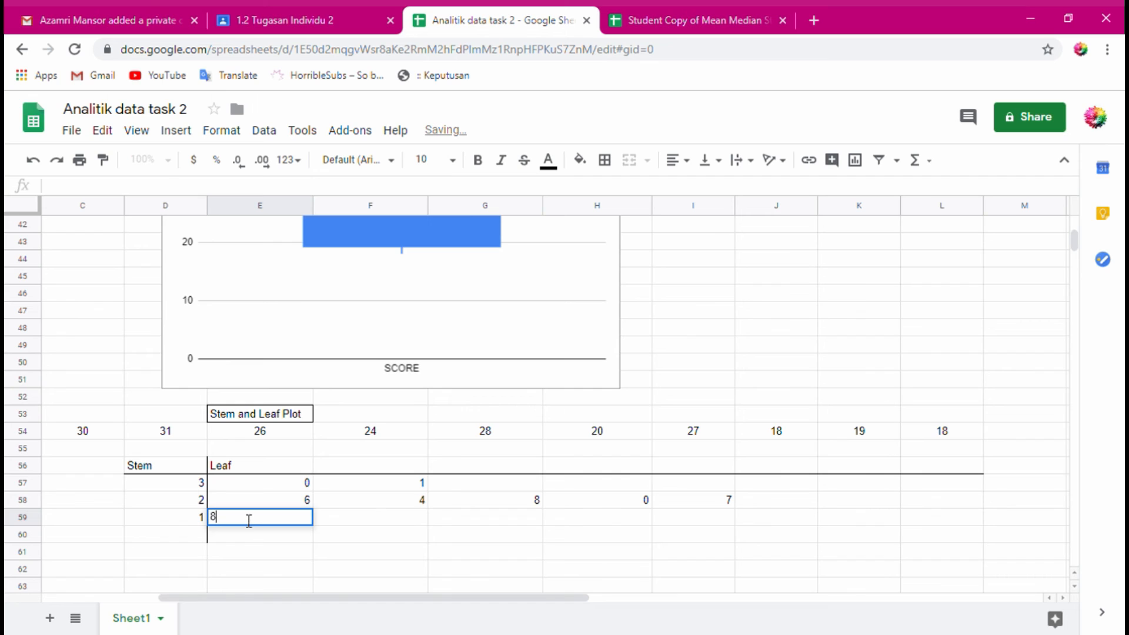
click(874, 438)
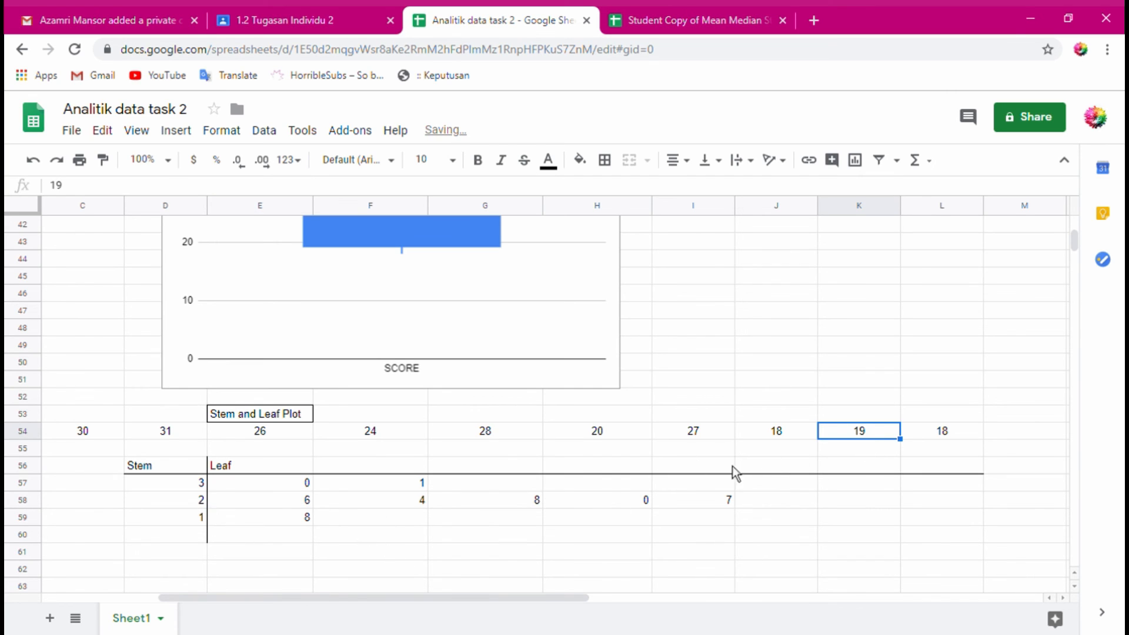
click(335, 515)
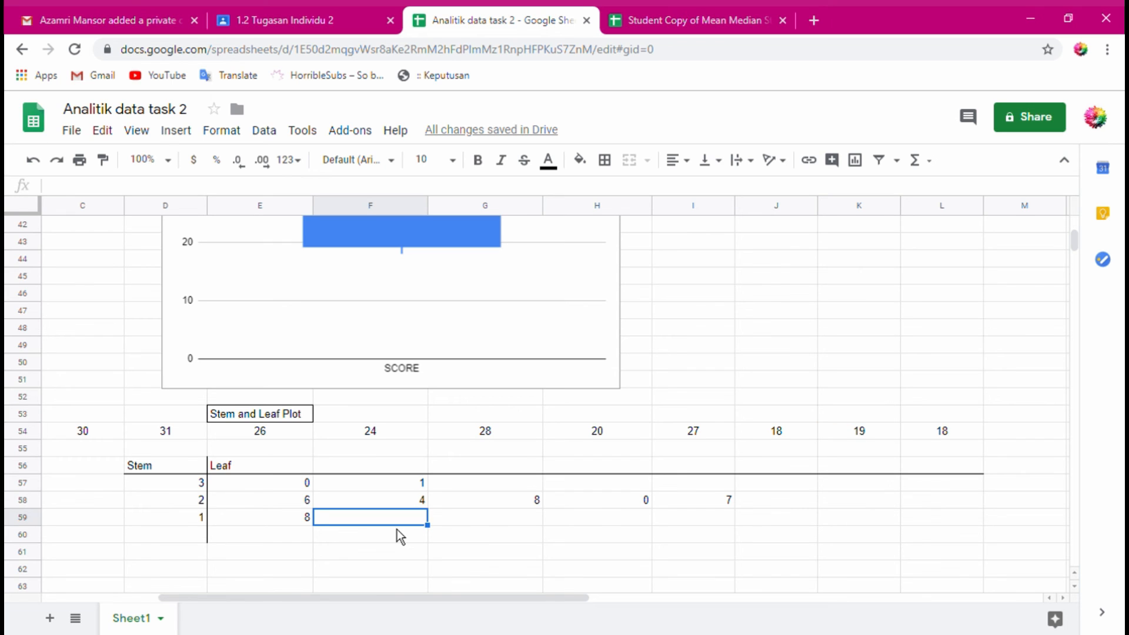
text(9)
key(Tab)
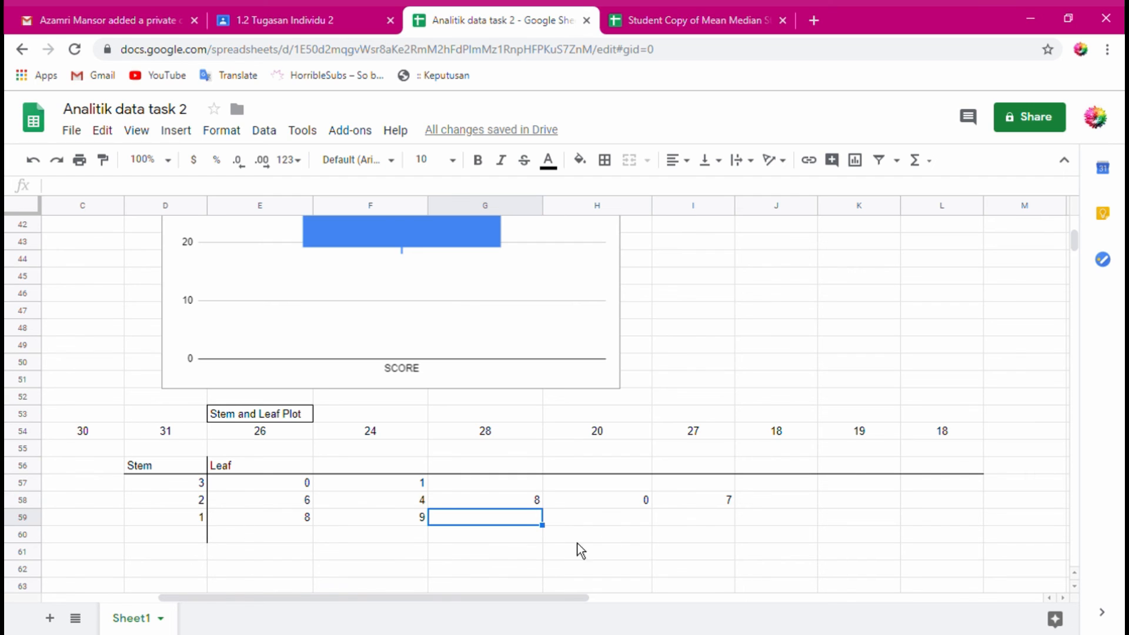
text(8)
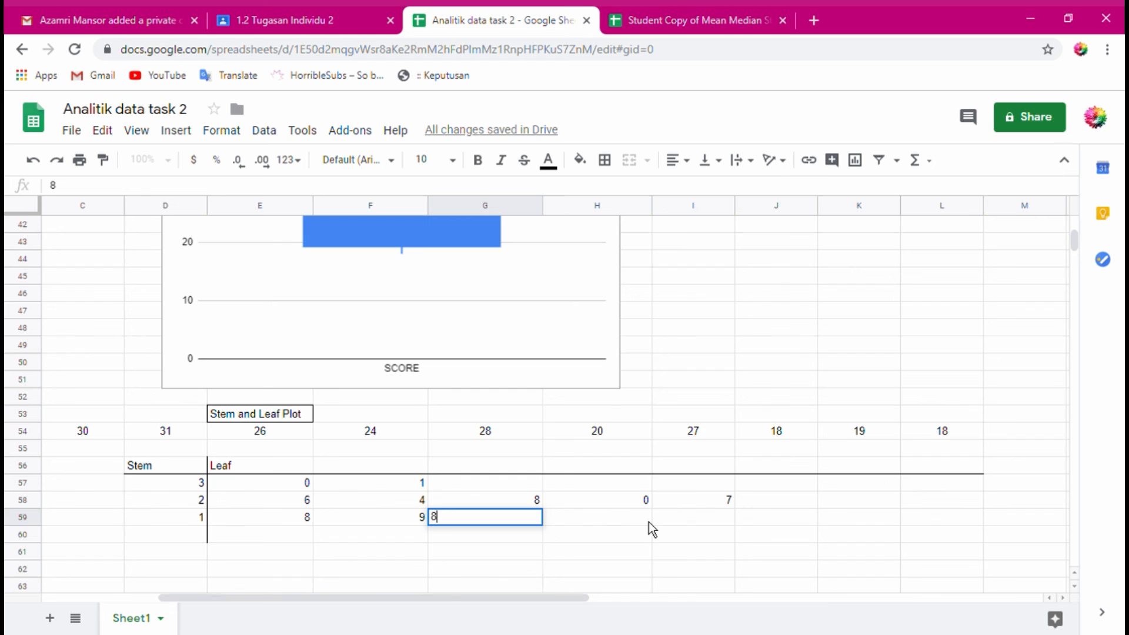
scroll(649, 522, up, 1)
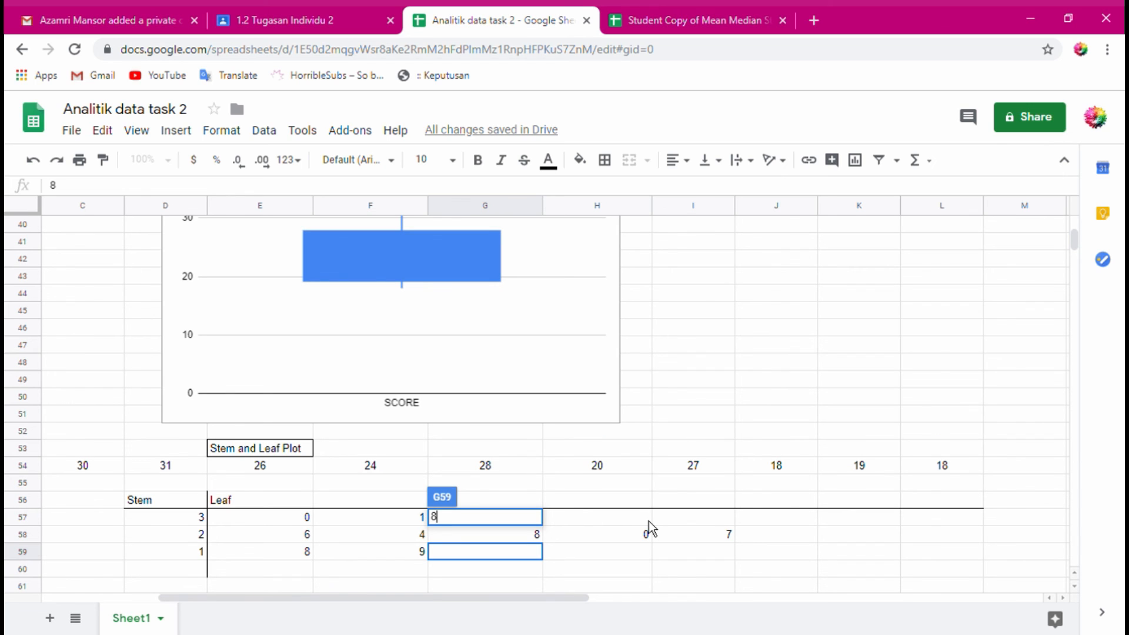